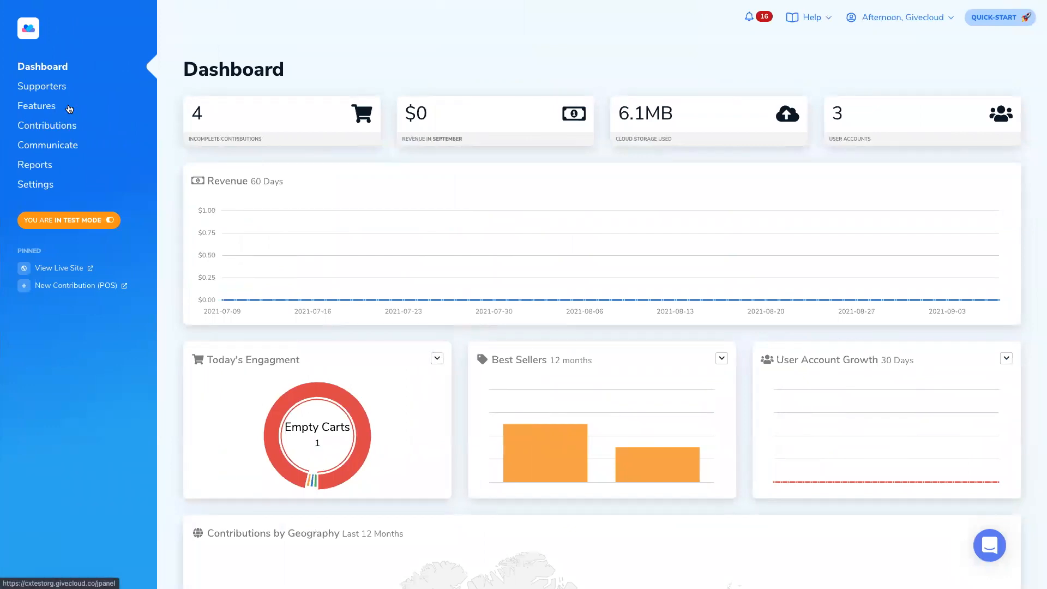
- Open the Items list under Features > Sell & Fundraise
left_click(39, 106)
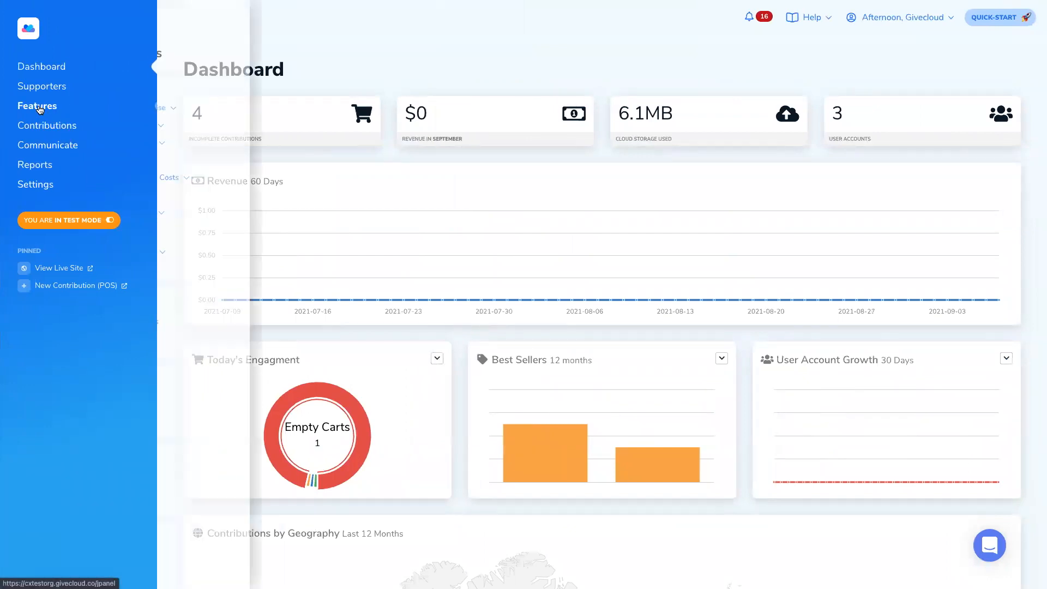
left_click(234, 109)
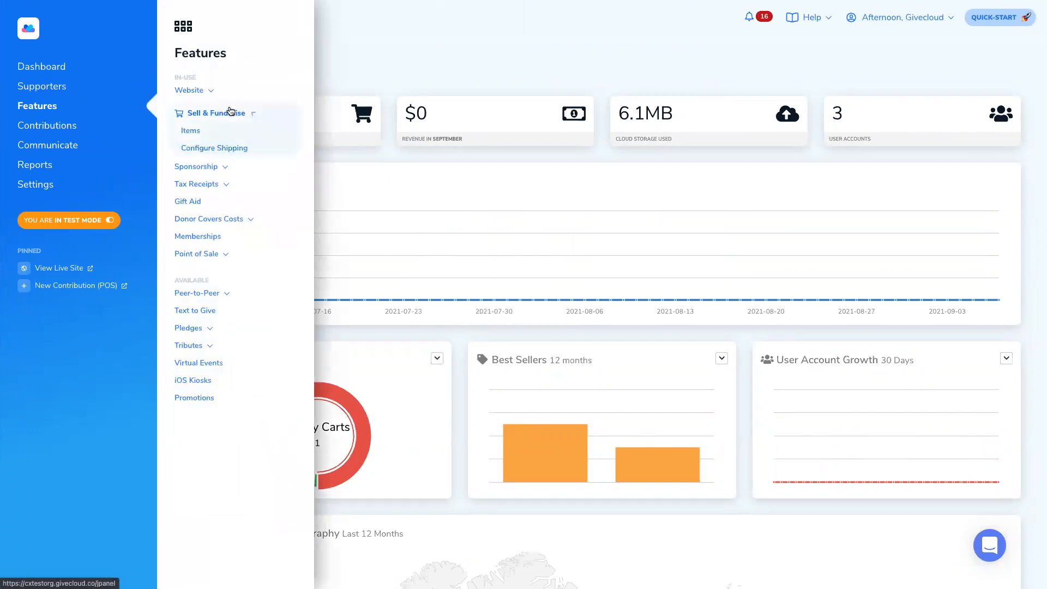
left_click(194, 135)
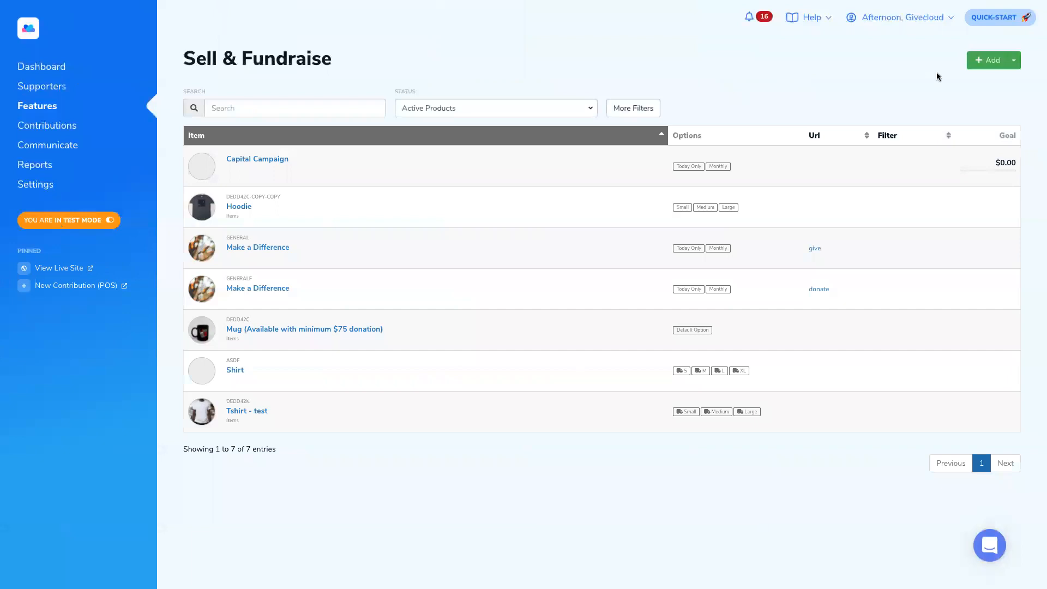
- Start a new product and set the white T-shirt image from the Images Library as its photo
left_click(983, 61)
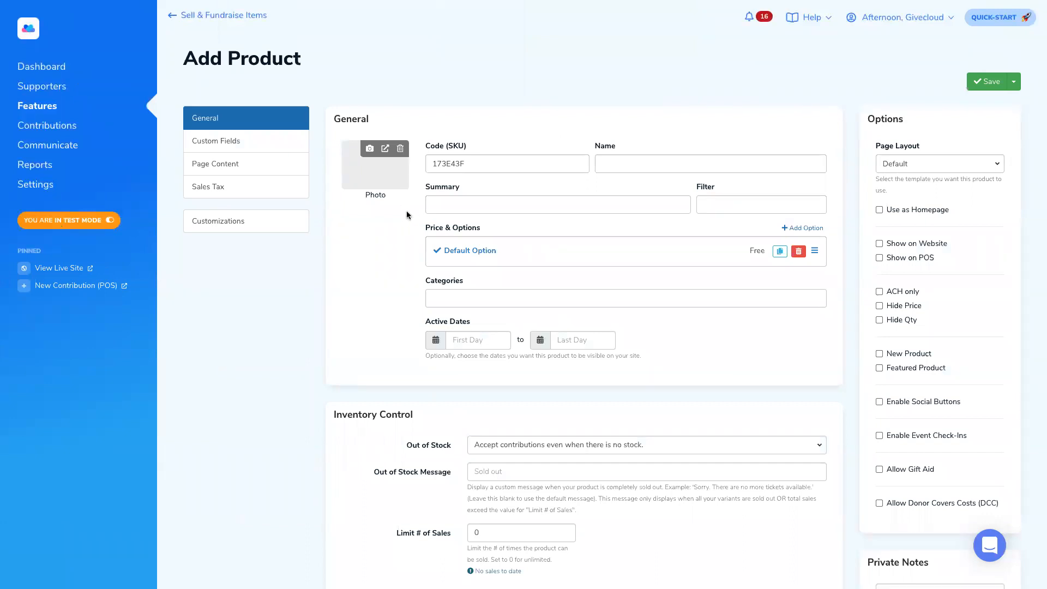
left_click(369, 150)
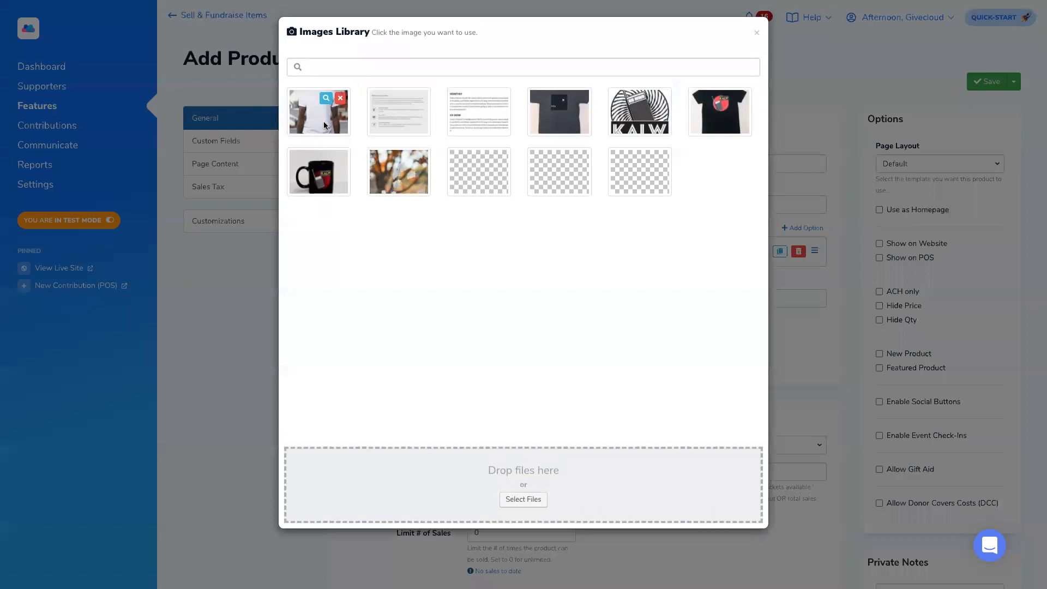
left_click(323, 126)
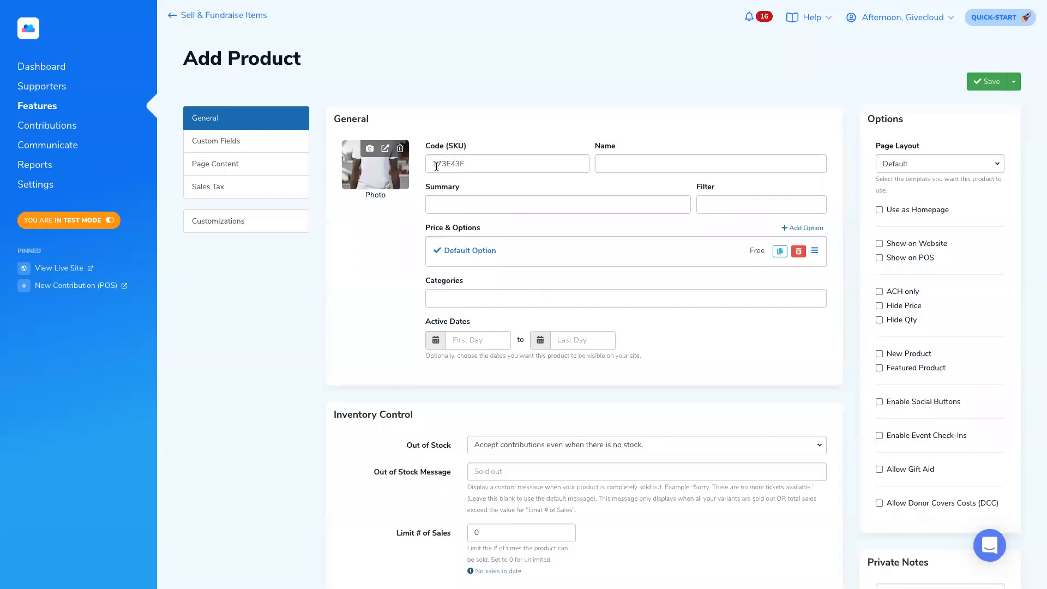
left_click_drag(433, 167, 471, 163)
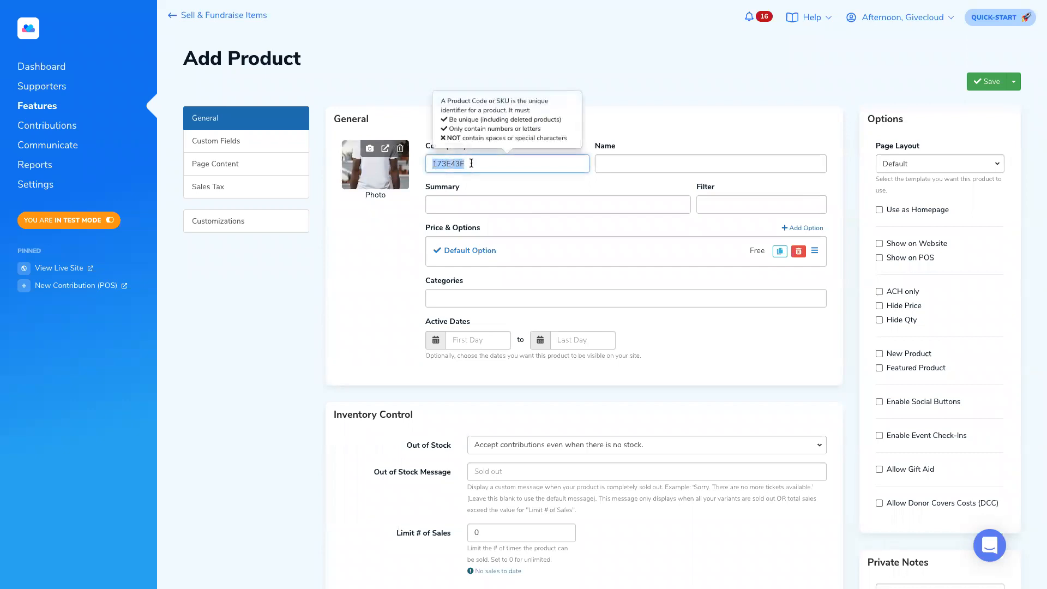
- Keep the generated SKU, name the product Tshirt and give it the summary 'This is a Tshirt'
left_click(475, 166)
double_click(474, 164)
left_click(475, 163)
left_click(627, 166)
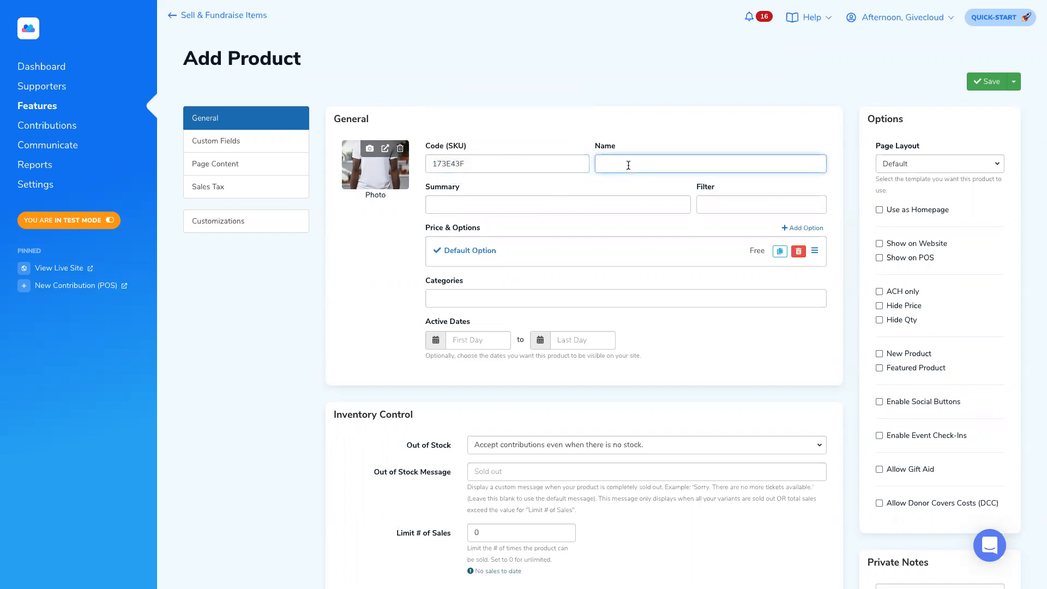
type("Tshirt")
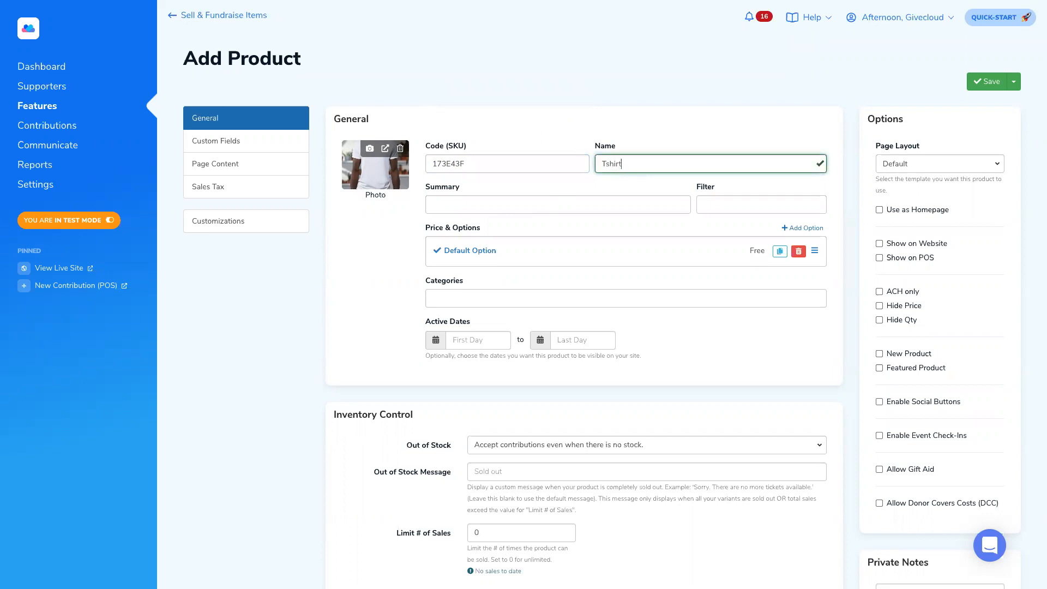
left_click(485, 205)
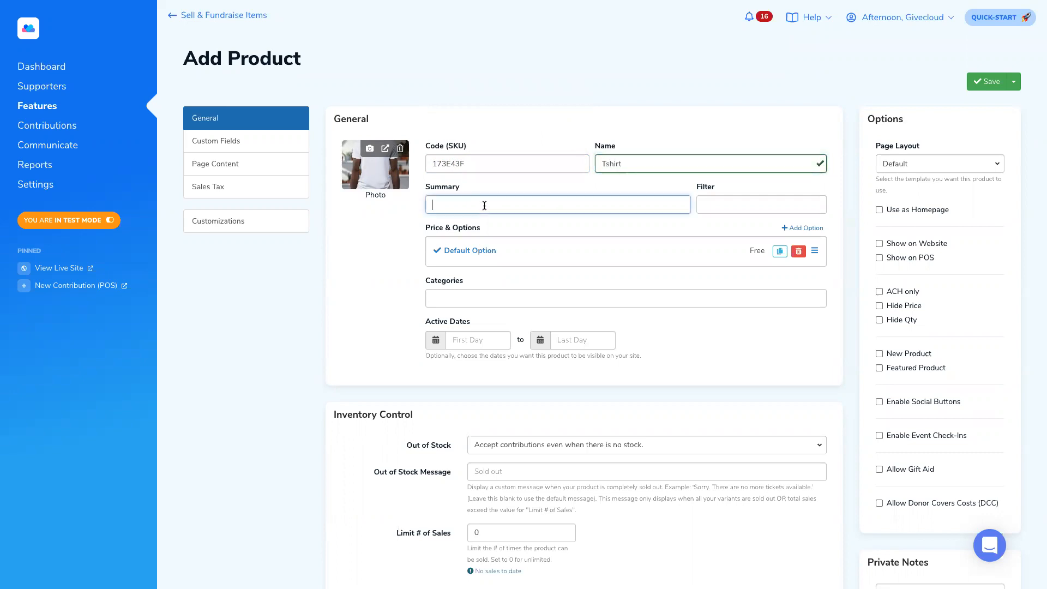
type("This is a Tshirt")
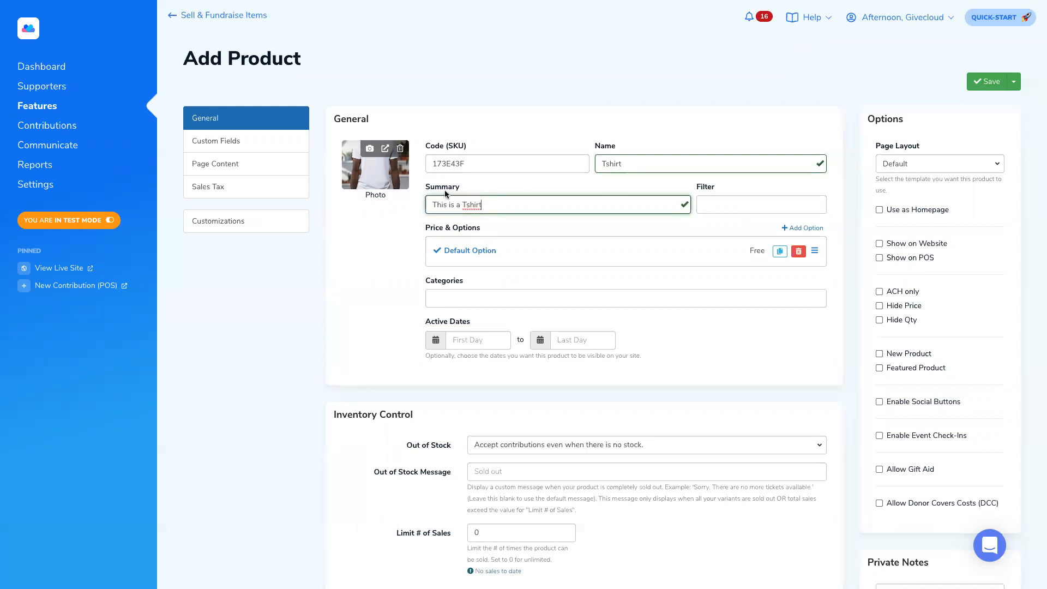
scroll(428, 226, "down", 1)
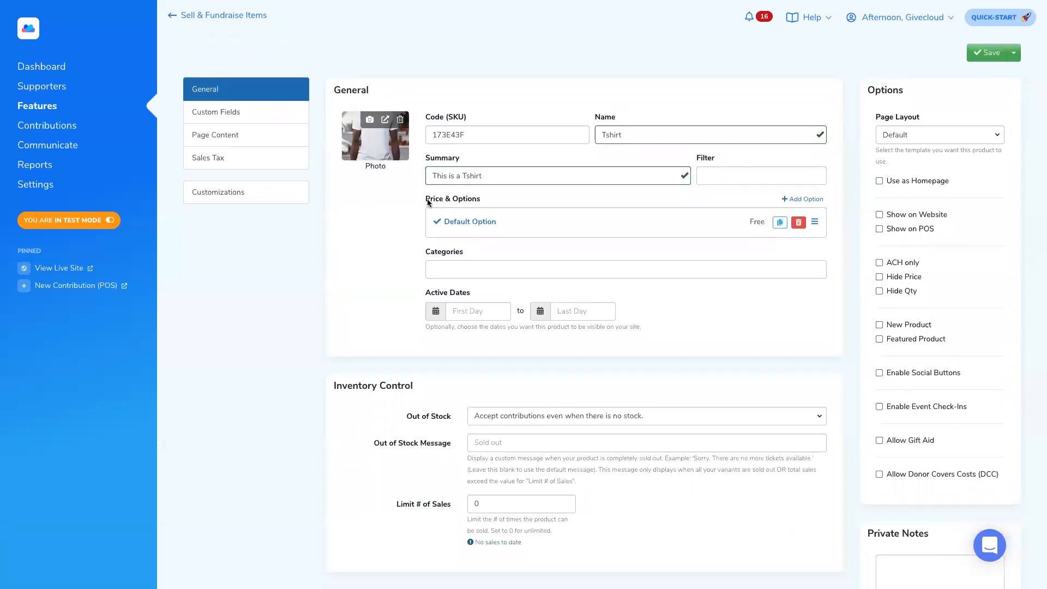
left_click_drag(426, 201, 492, 203)
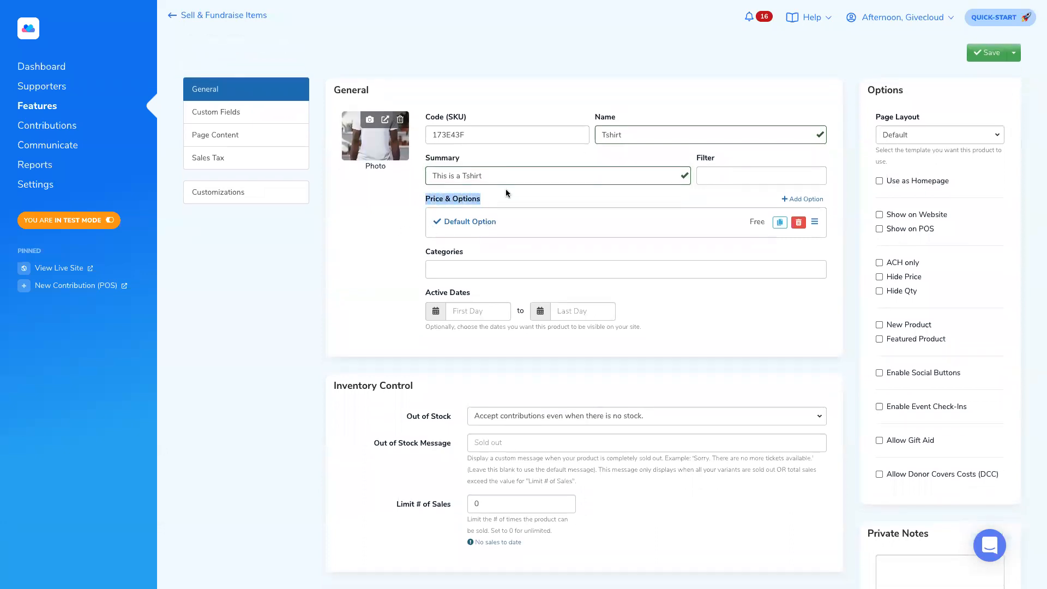
scroll(491, 202, "down", 1)
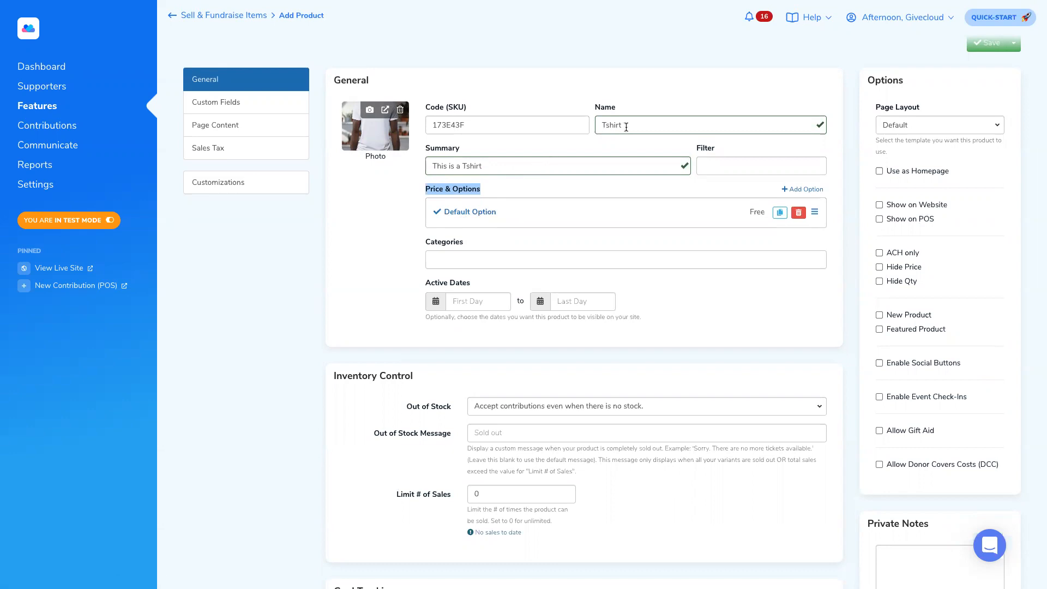
- Rename the Default Option to Small with a one-time regular price of $15.00
left_click(470, 212)
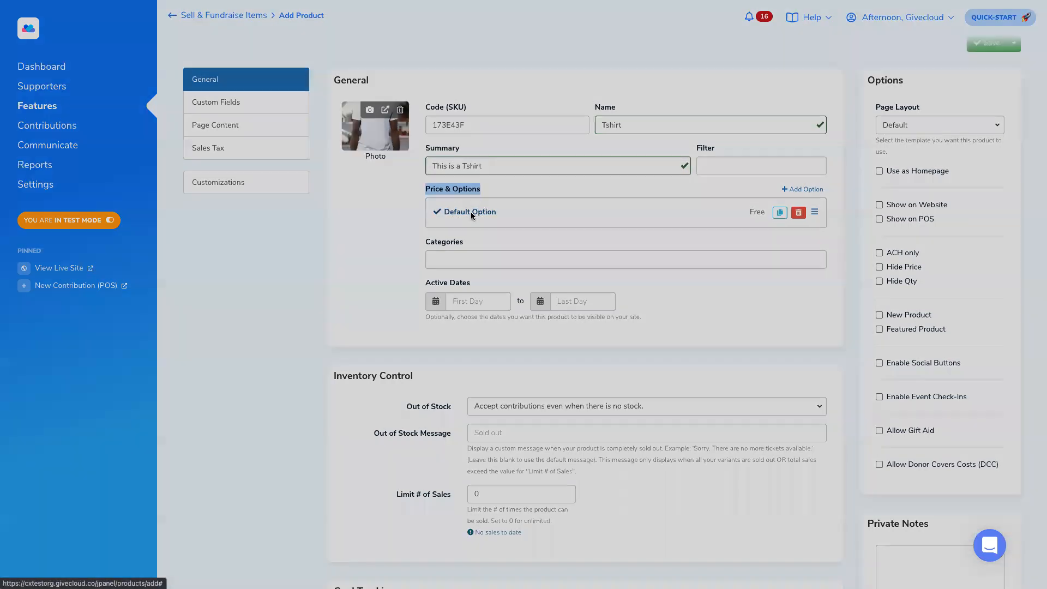
type("Small")
key("ctrl+a")
type("S")
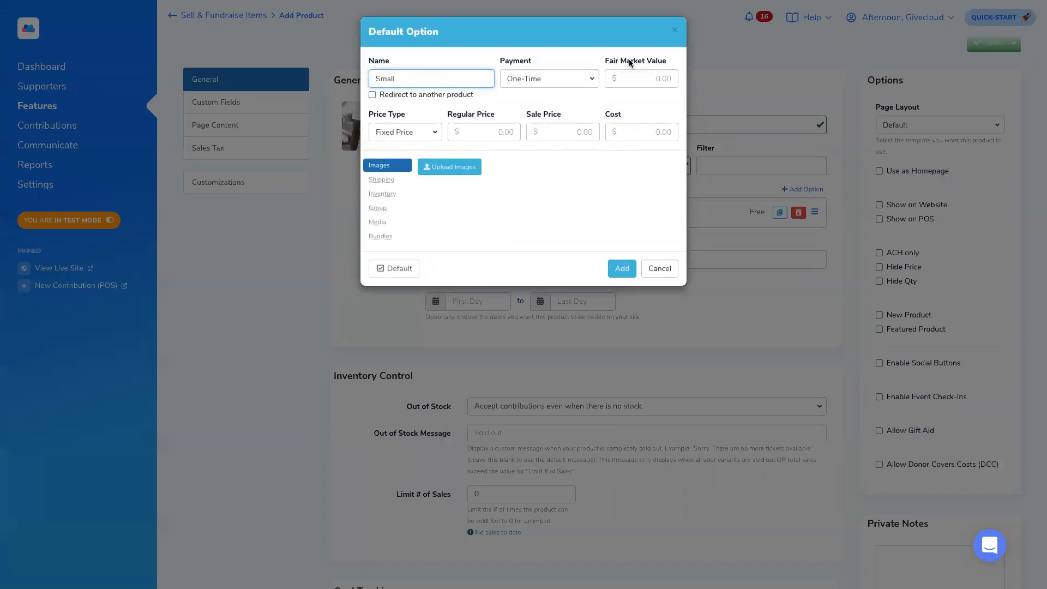
left_click(545, 81)
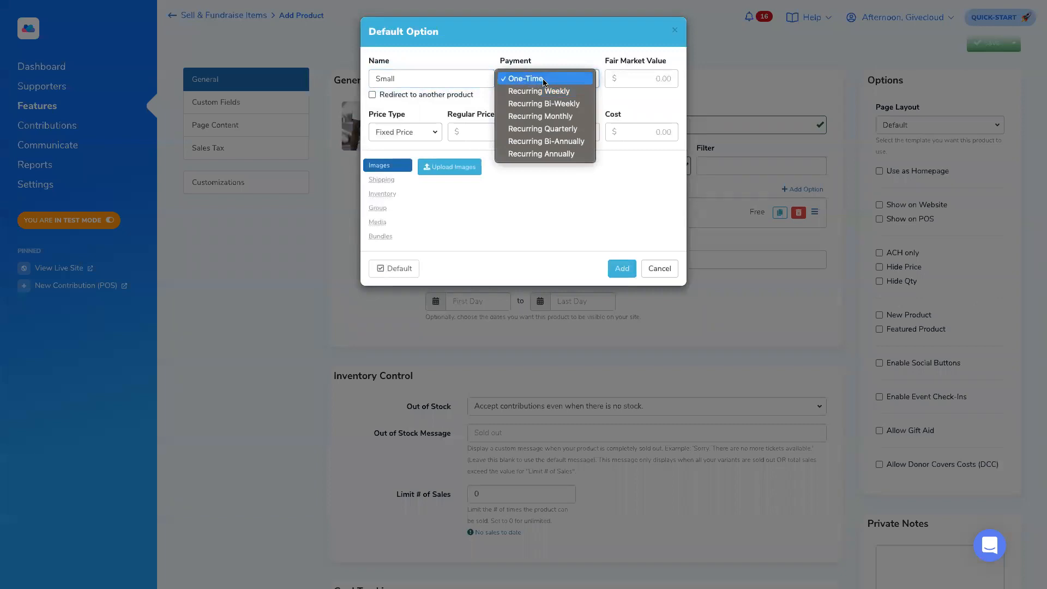
left_click(543, 79)
left_click_drag(374, 115, 406, 116)
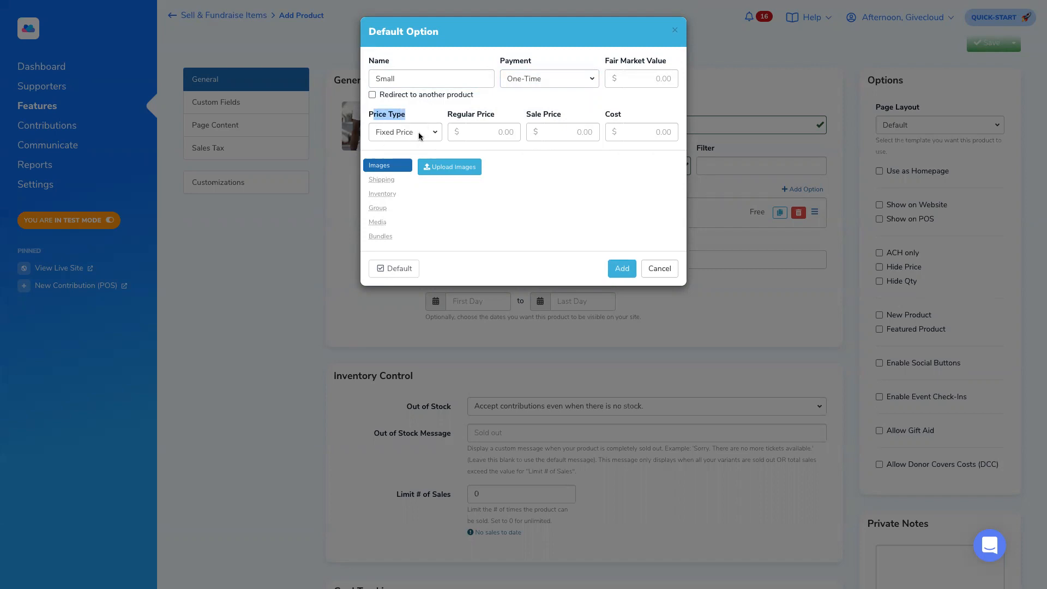
left_click(496, 131)
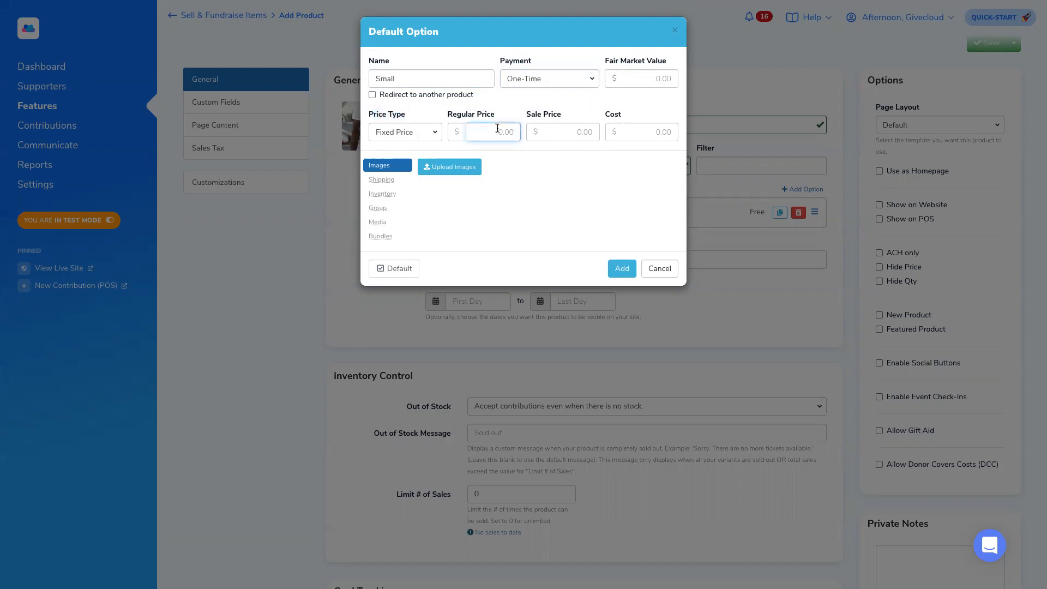
type("15")
left_click(621, 268)
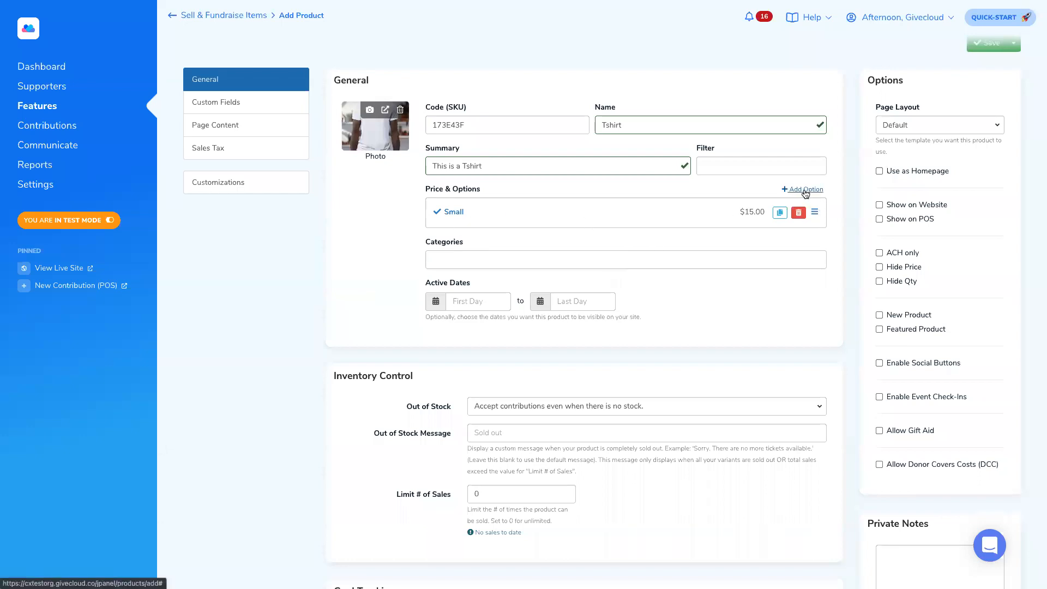
- Add Medium and Large price options at $15.00 each
left_click(806, 192)
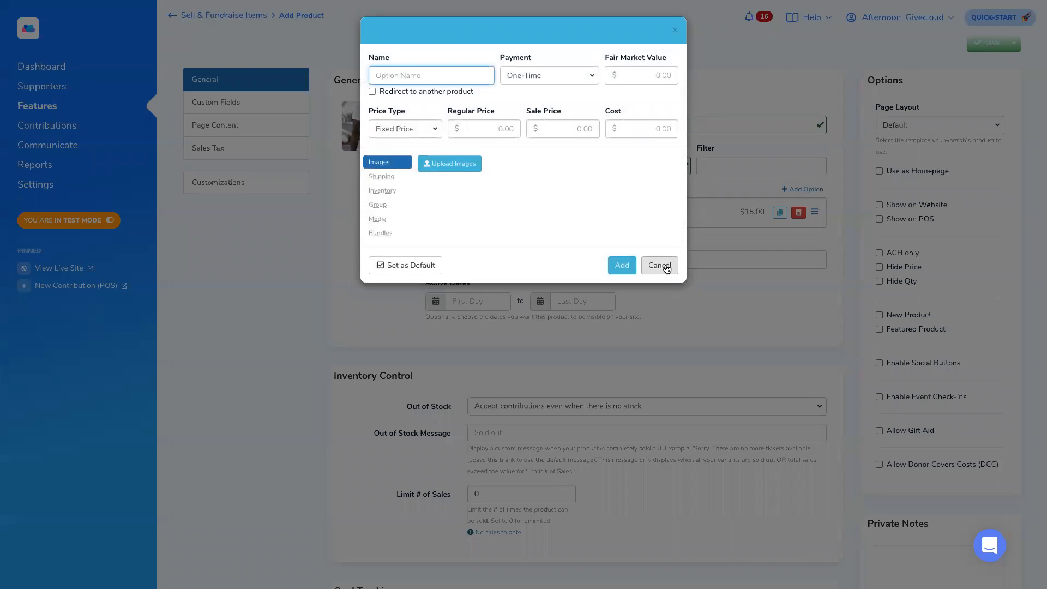
type("Medium")
left_click(489, 128)
type("15")
left_click(622, 264)
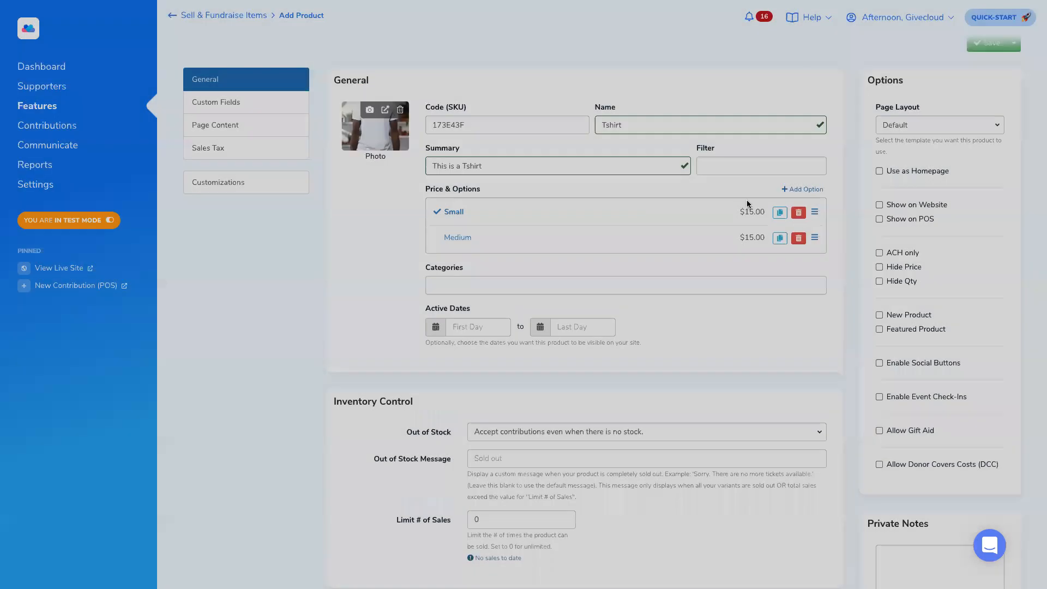
left_click(802, 189)
type("Lar")
left_click(473, 134)
type("1")
left_click(622, 265)
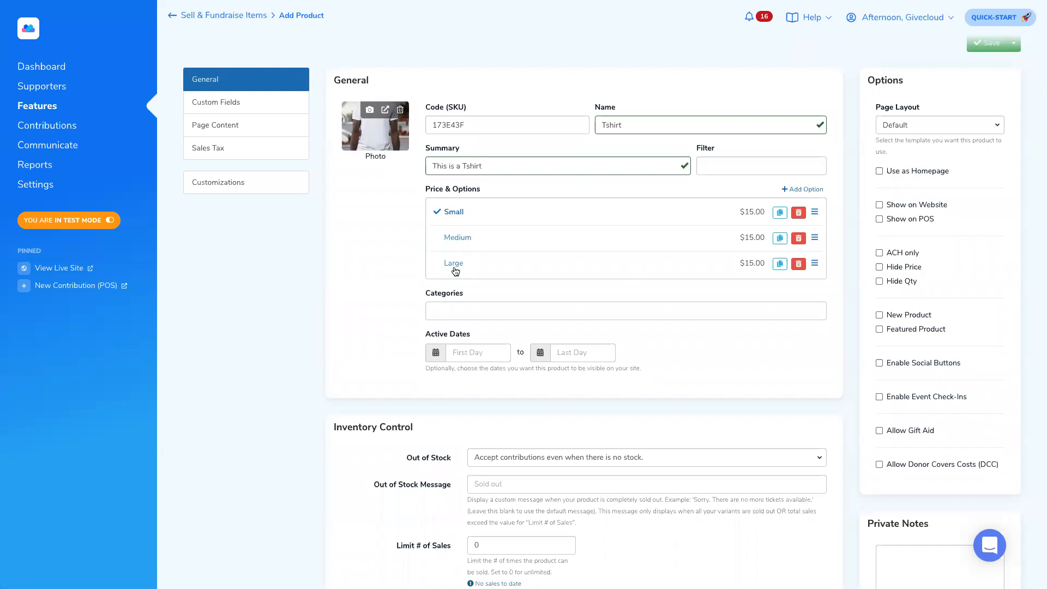
- Review the Small option's inventory stock and SKU fields, then save it
left_click(452, 212)
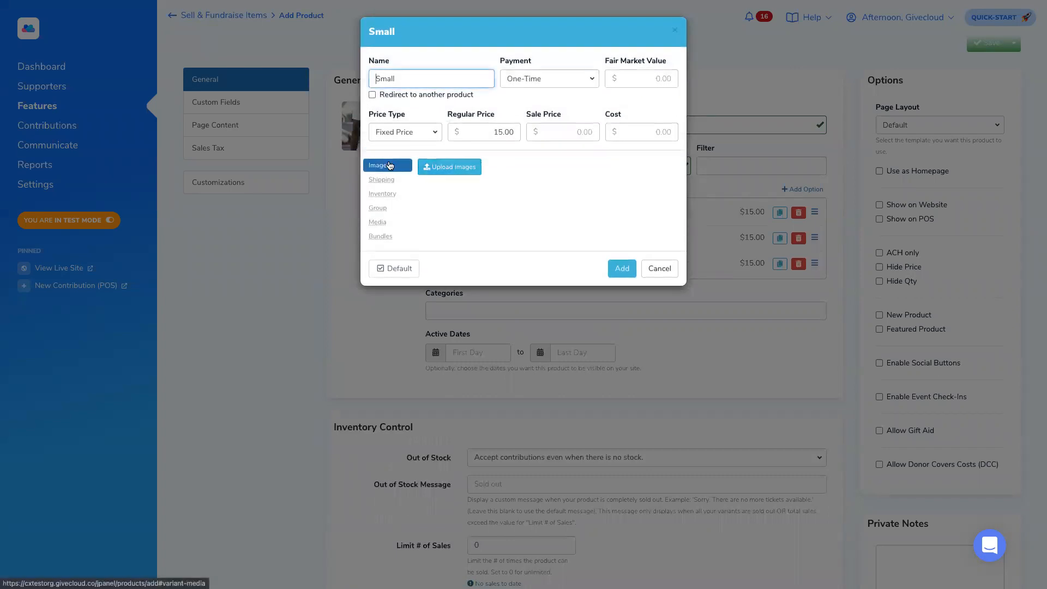
left_click(387, 195)
left_click(530, 183)
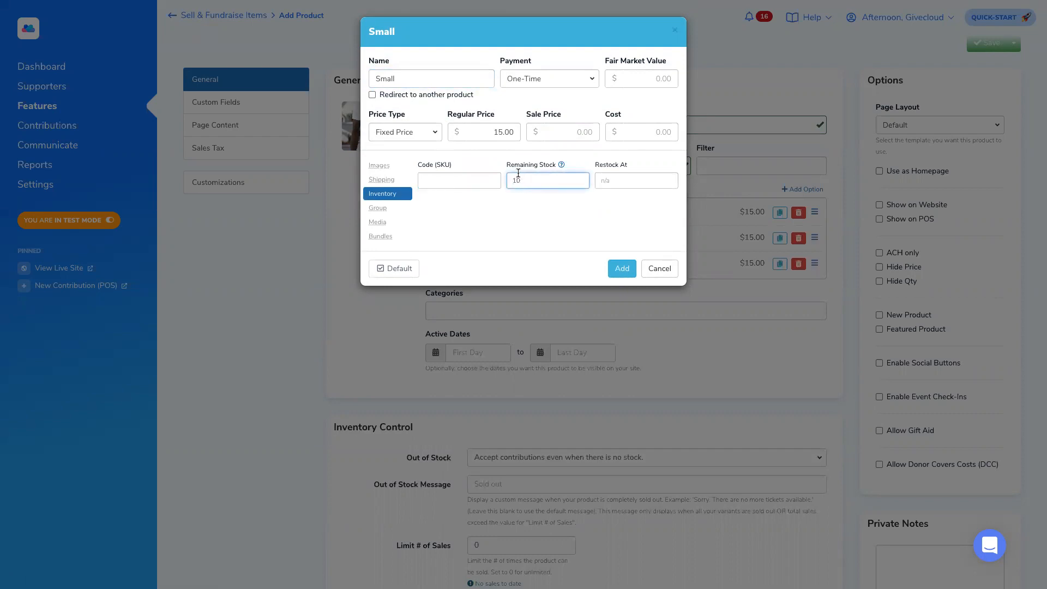
mouse_move(511, 169)
left_click_drag(417, 165, 456, 166)
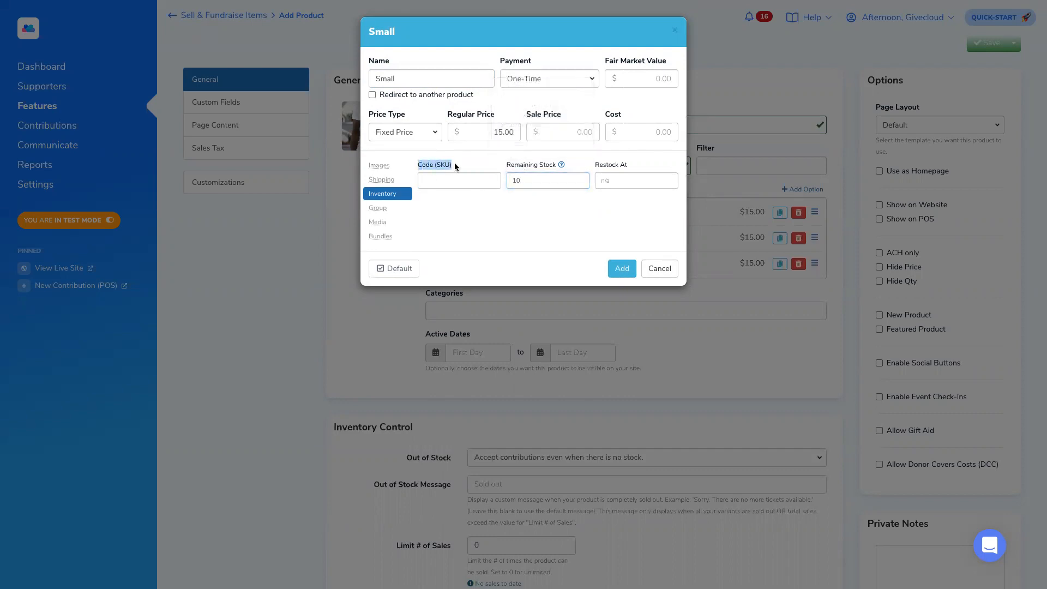
left_click(621, 268)
left_click(475, 126)
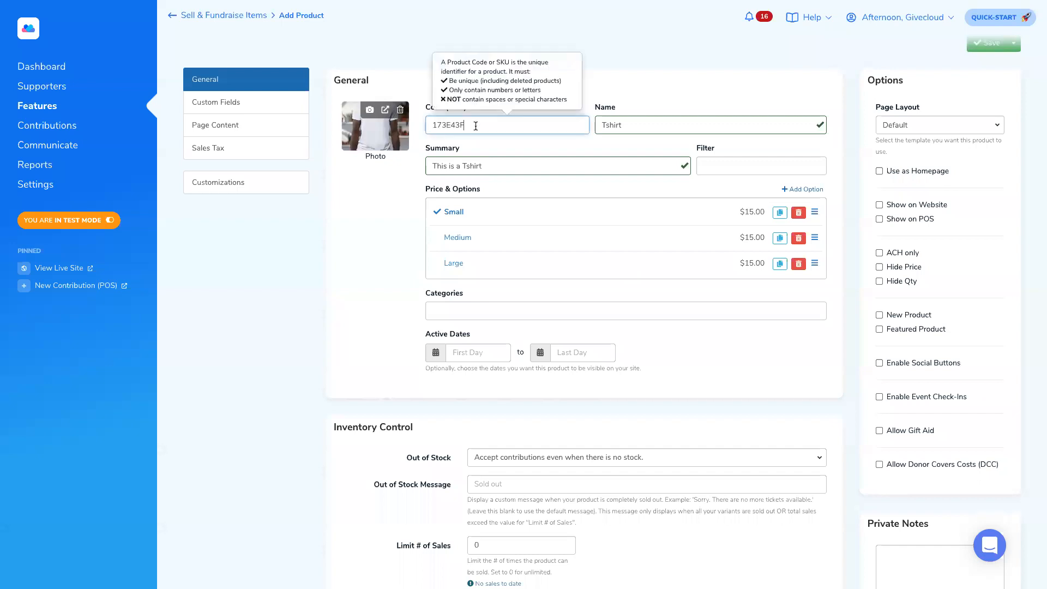
left_click(462, 216)
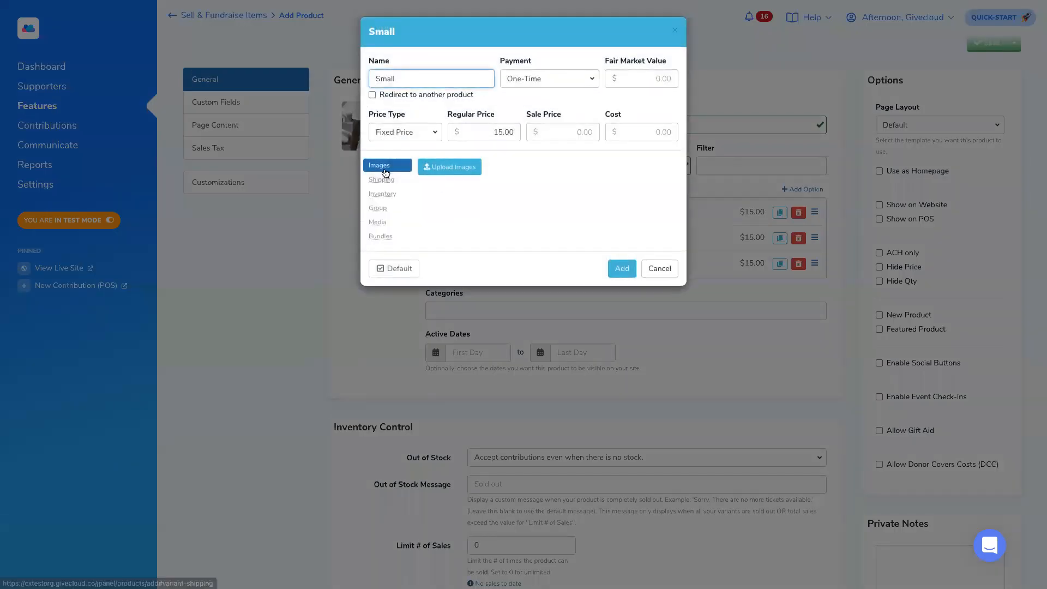
left_click(391, 192)
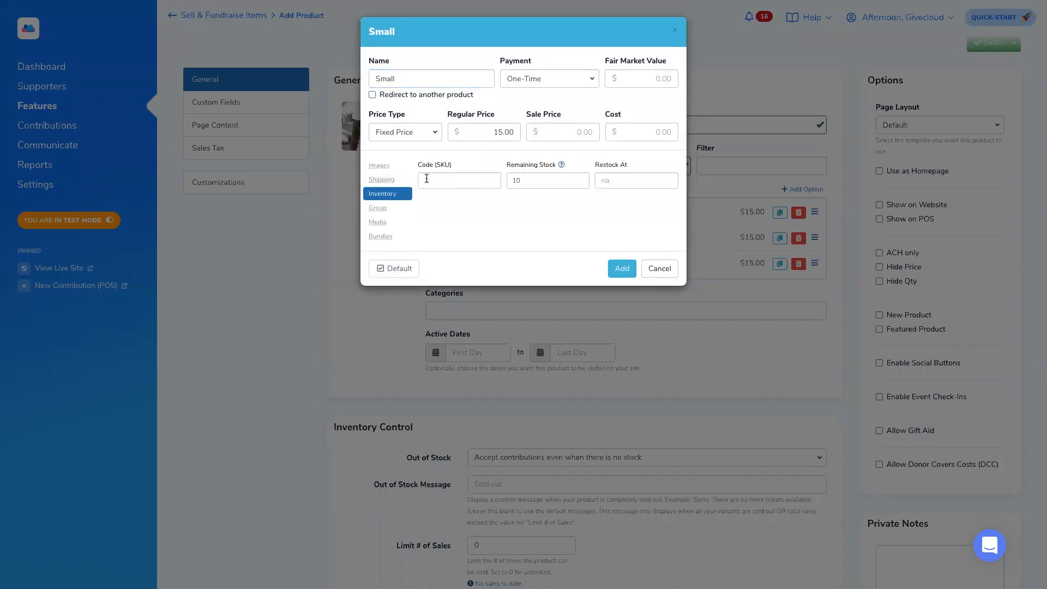
left_click_drag(416, 165, 453, 167)
left_click(425, 181)
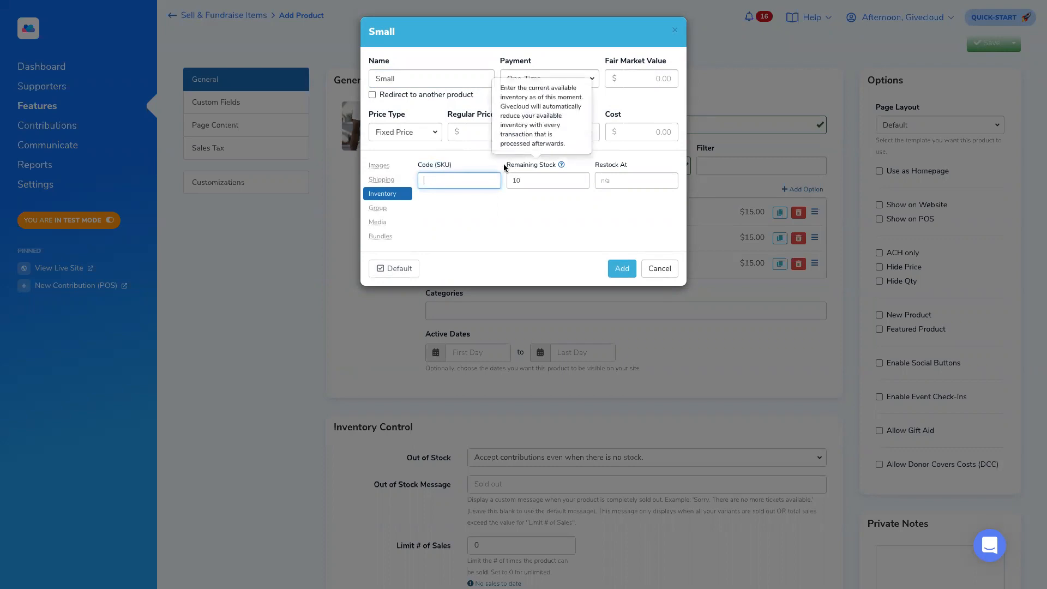
left_click_drag(513, 183, 531, 180)
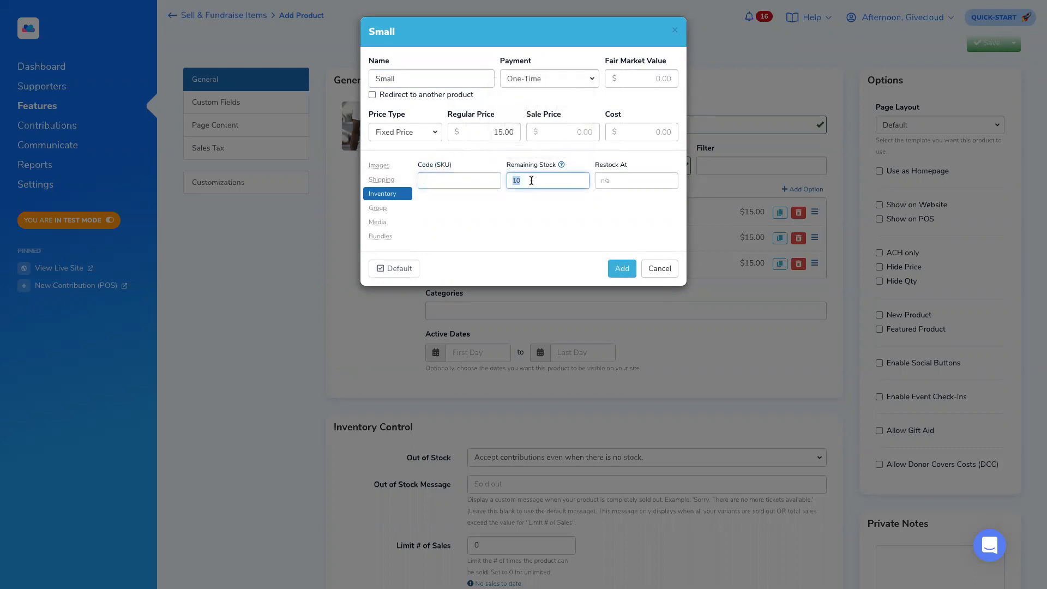
left_click(621, 269)
- Set remaining stock to 10 for Medium and 20 for Large, saving each
left_click(444, 234)
left_click(392, 195)
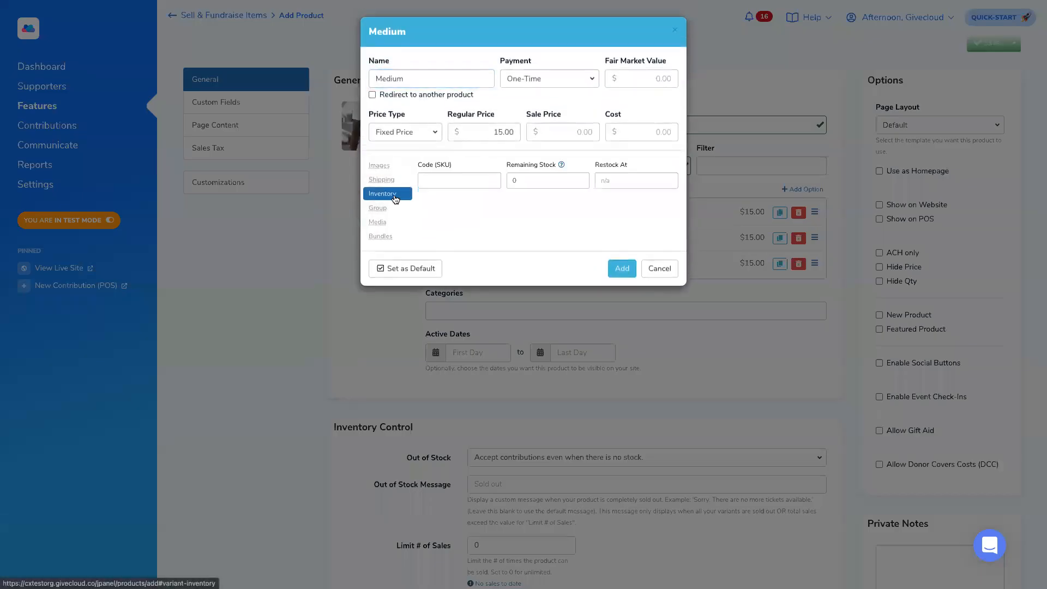
left_click(540, 172)
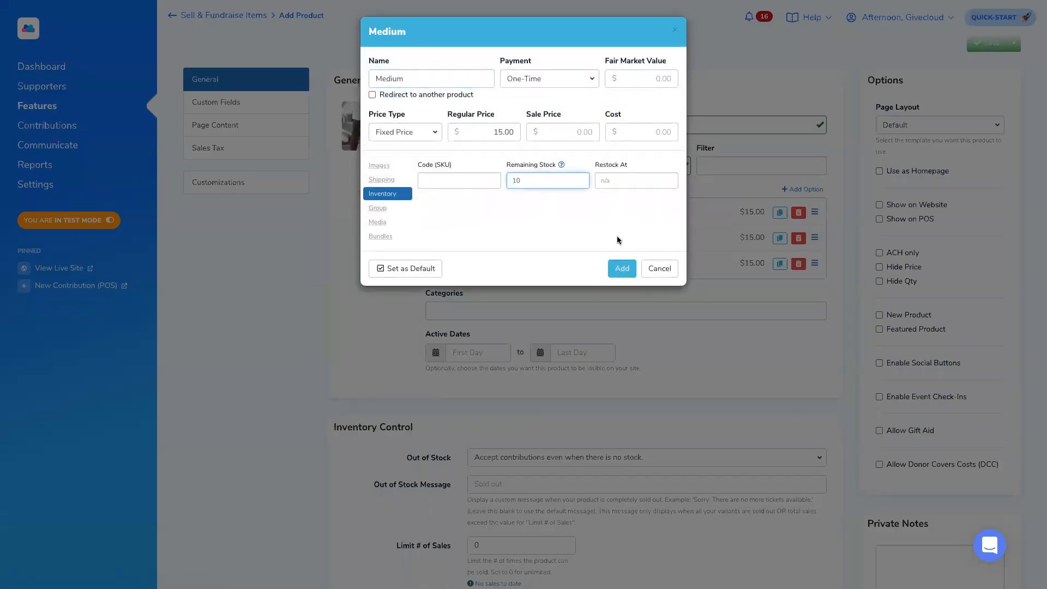
left_click(621, 267)
left_click(457, 265)
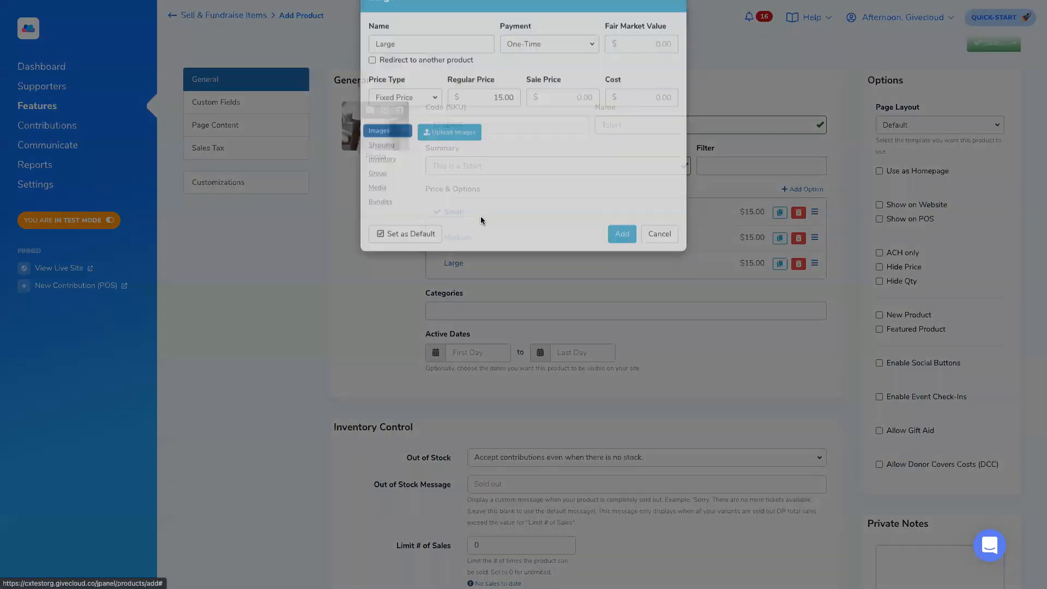
left_click(386, 195)
left_click(528, 181)
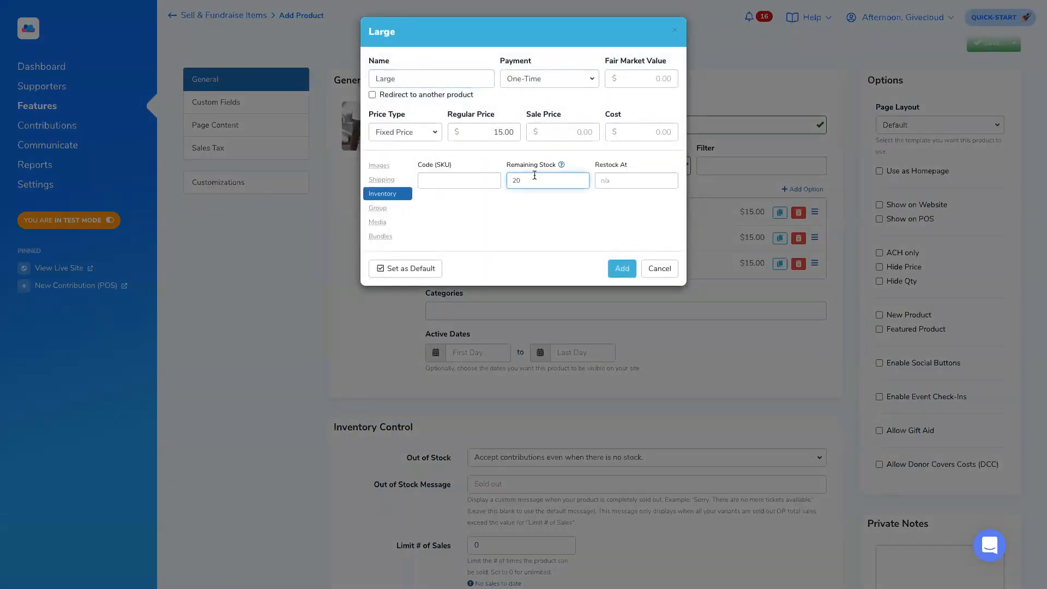
left_click(622, 269)
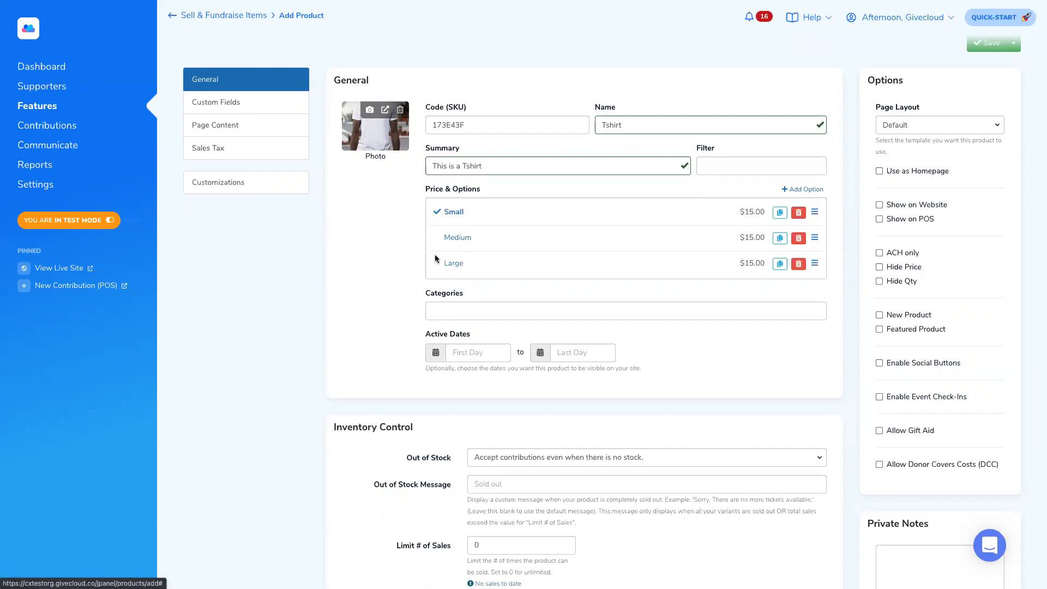
- Under Inventory Control, set Out of Stock to 'Stop accepting contributions when out of stock.'
scroll(413, 252, "down", 2)
scroll(411, 255, "down", 2)
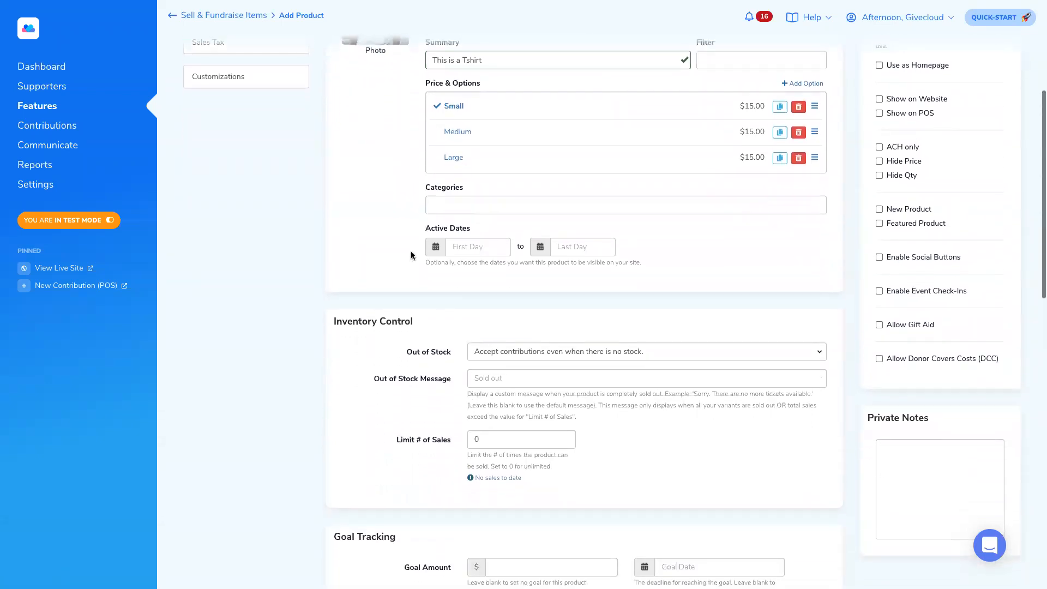
scroll(414, 236, "down", 1)
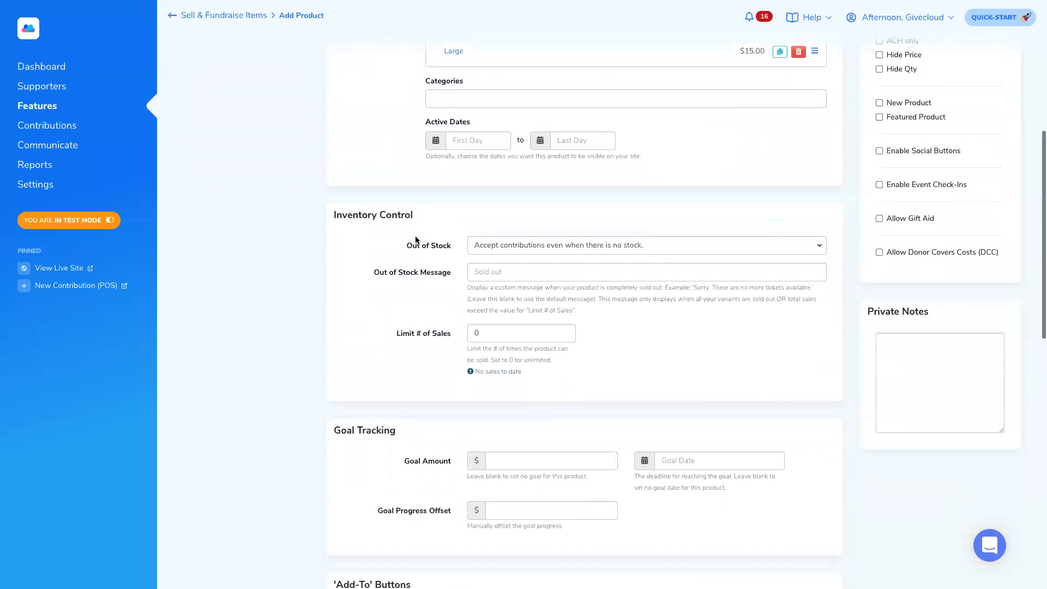
left_click_drag(341, 213, 418, 210)
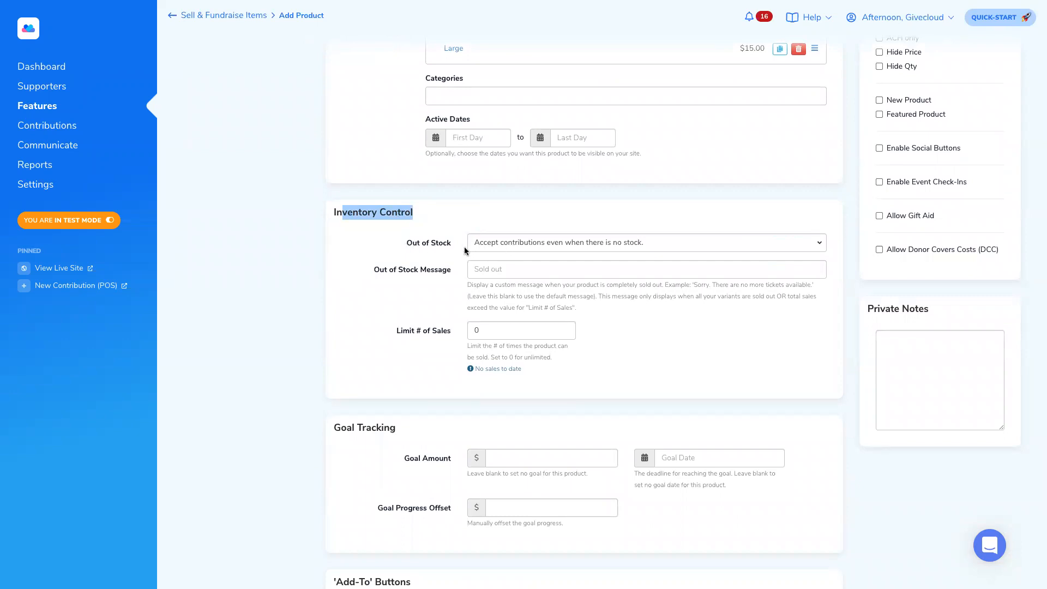
left_click(516, 242)
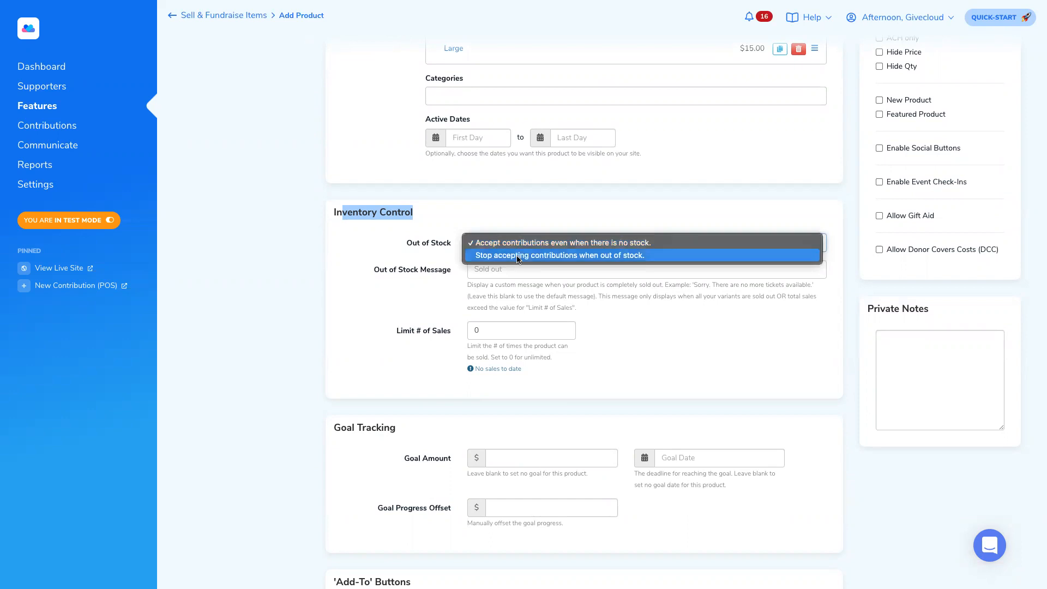
left_click(522, 255)
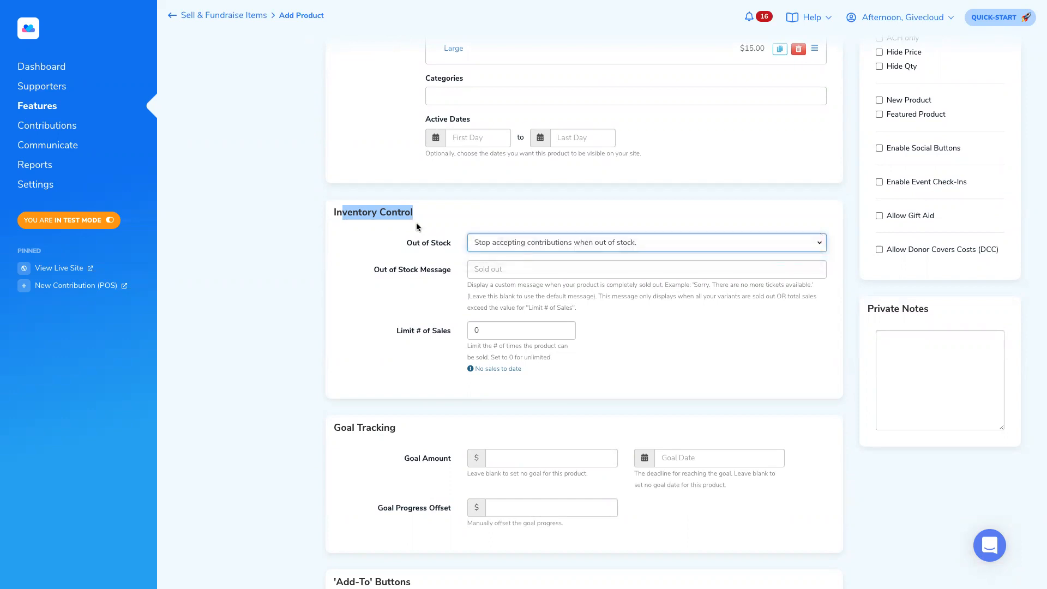
scroll(417, 222, "up", 2)
scroll(417, 223, "up", 1)
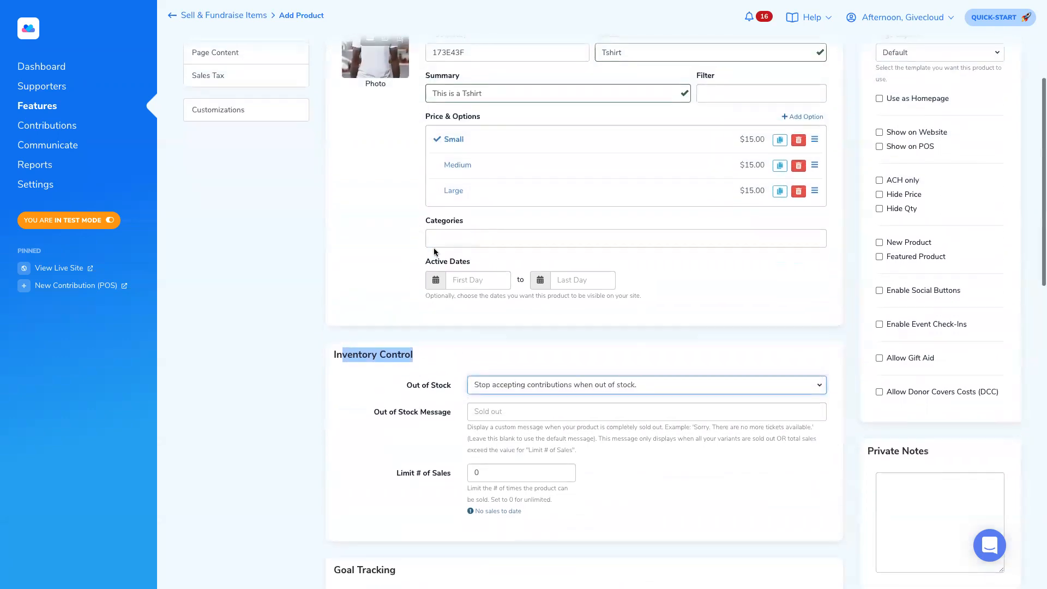
- Check the Small option's remaining stock and close it without changes
left_click(455, 140)
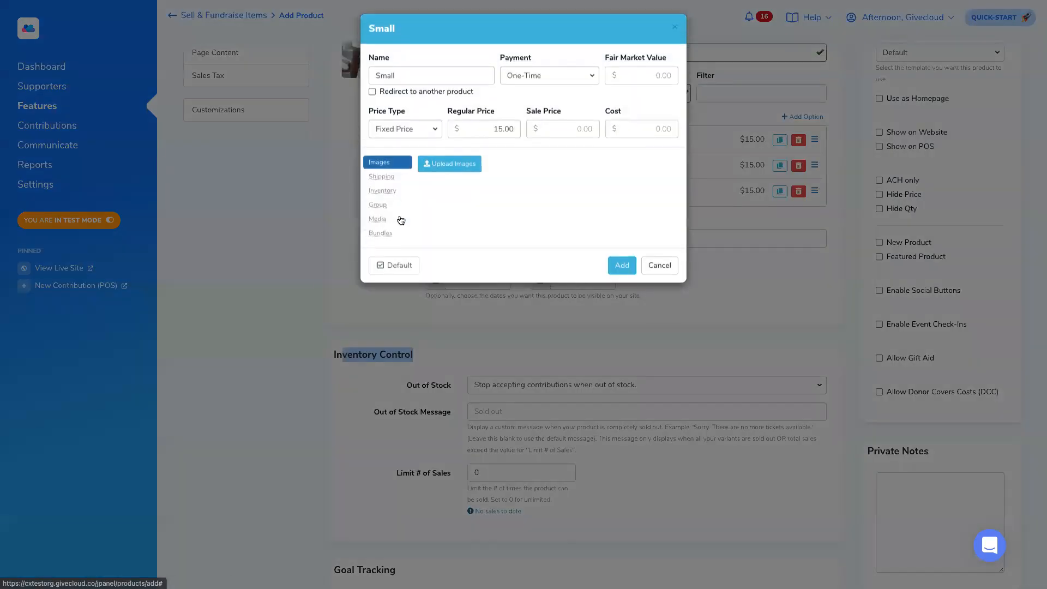
left_click(389, 194)
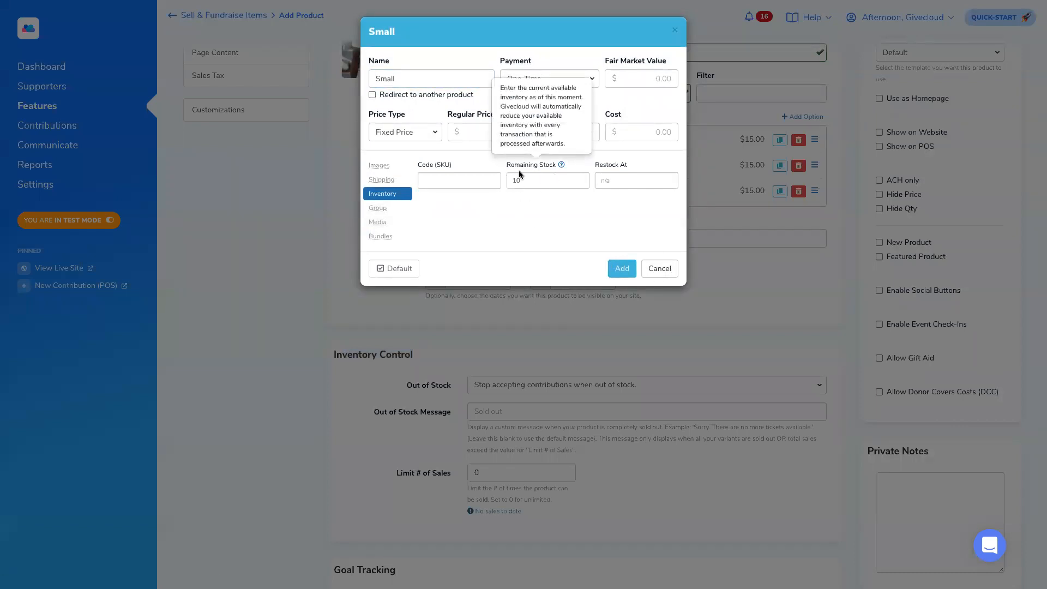
left_click(655, 274)
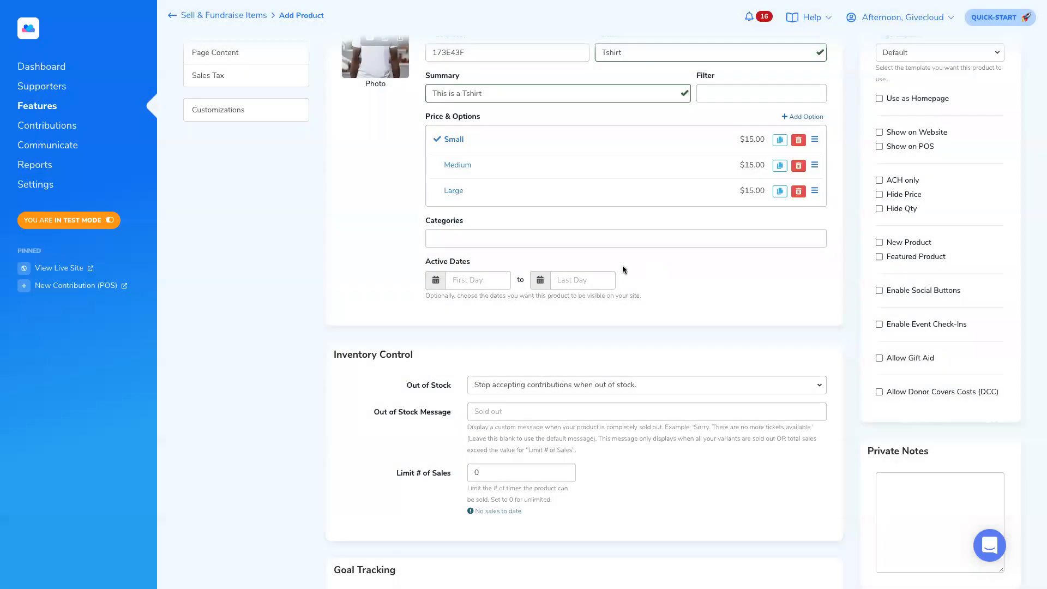
- Enter 'This item is no longer in stock' as the Out of Stock Message
scroll(434, 312, "down", 1)
left_click_drag(376, 362, 415, 367)
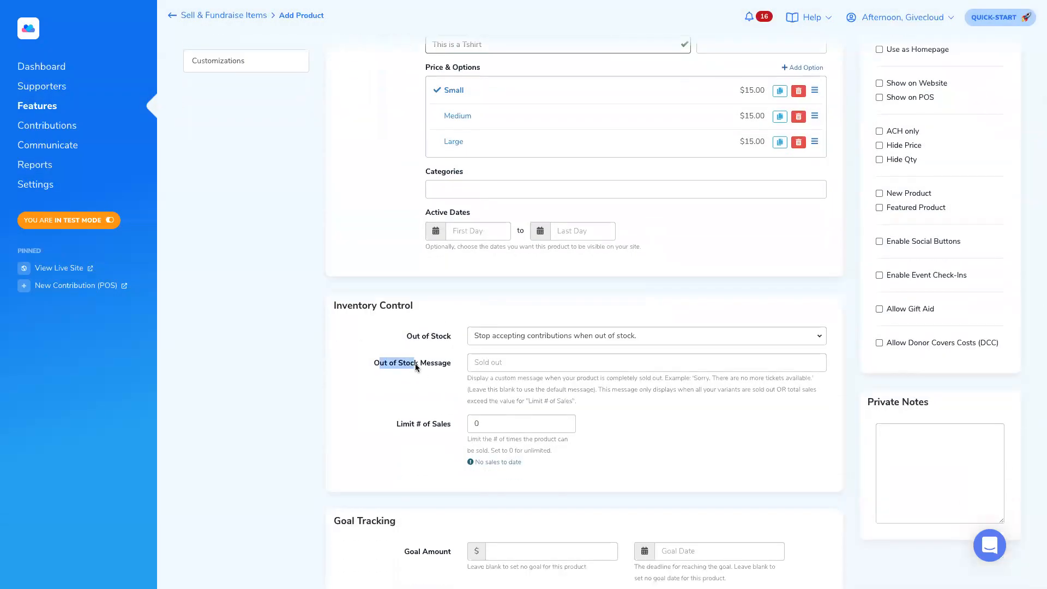
left_click(492, 364)
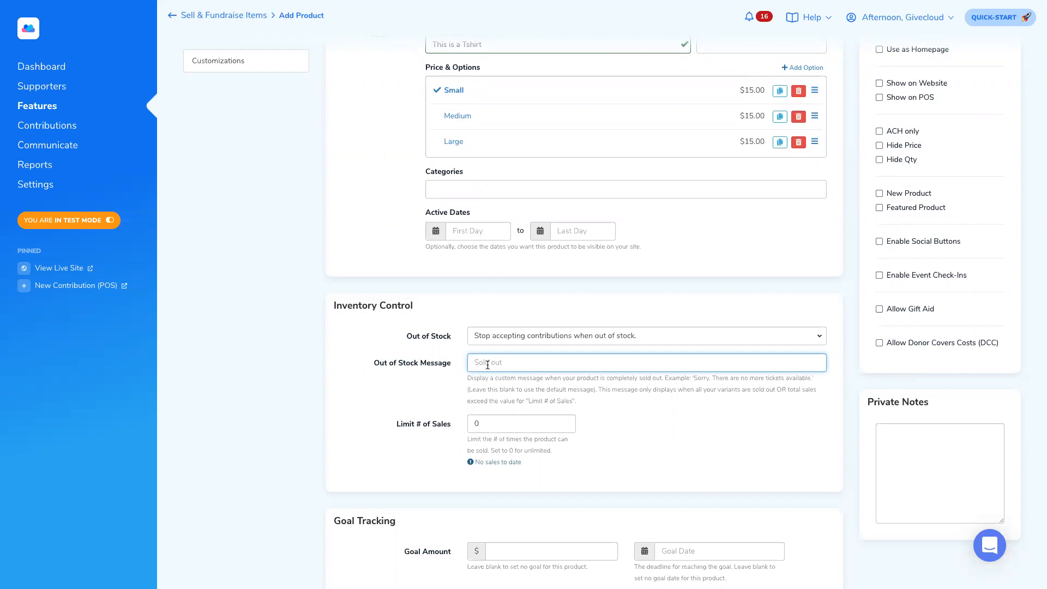
type("This item is no longer in stock")
scroll(437, 342, "up", 1)
scroll(434, 357, "down", 2)
left_click_drag(394, 387, 449, 387)
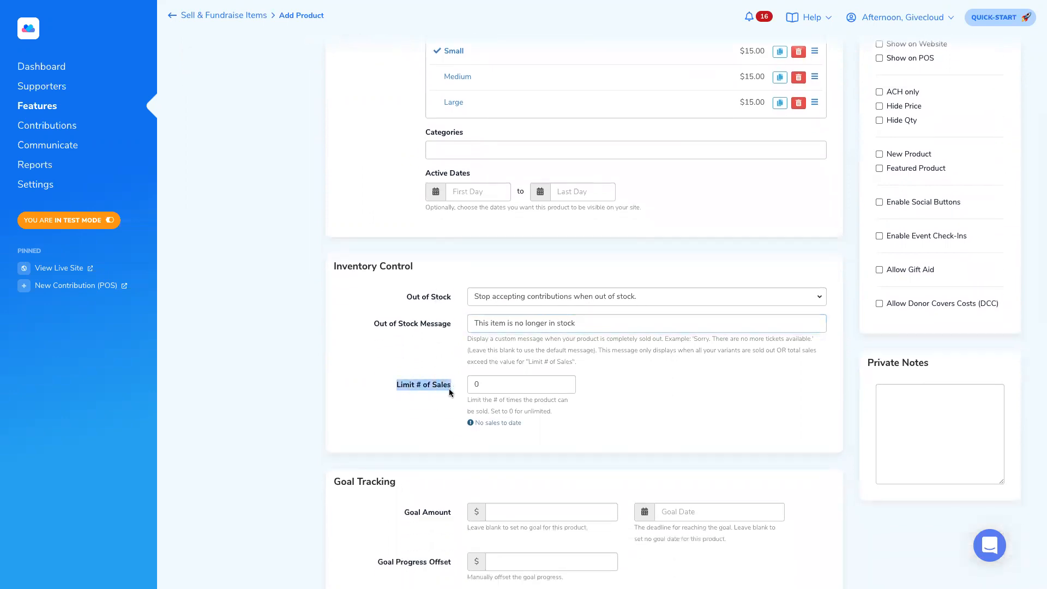
scroll(451, 388, "up", 3)
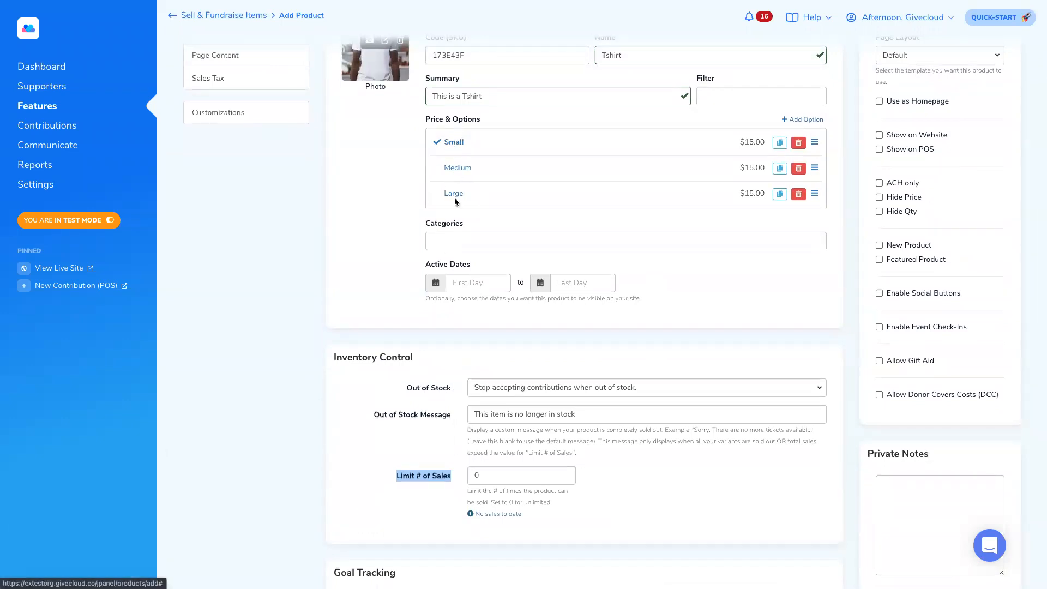
scroll(444, 238, "down", 2)
- Change the Limit # of Sales value from 0 to 10
left_click(433, 399)
scroll(433, 400, "up", 5)
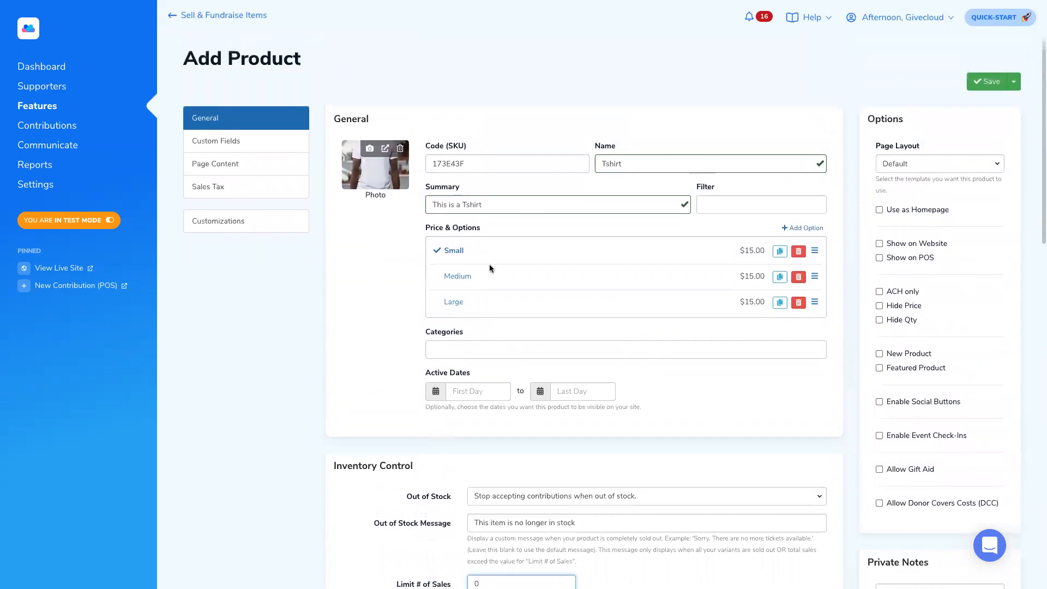
scroll(321, 387, "down", 3)
left_click_drag(395, 450, 456, 443)
left_click(484, 447)
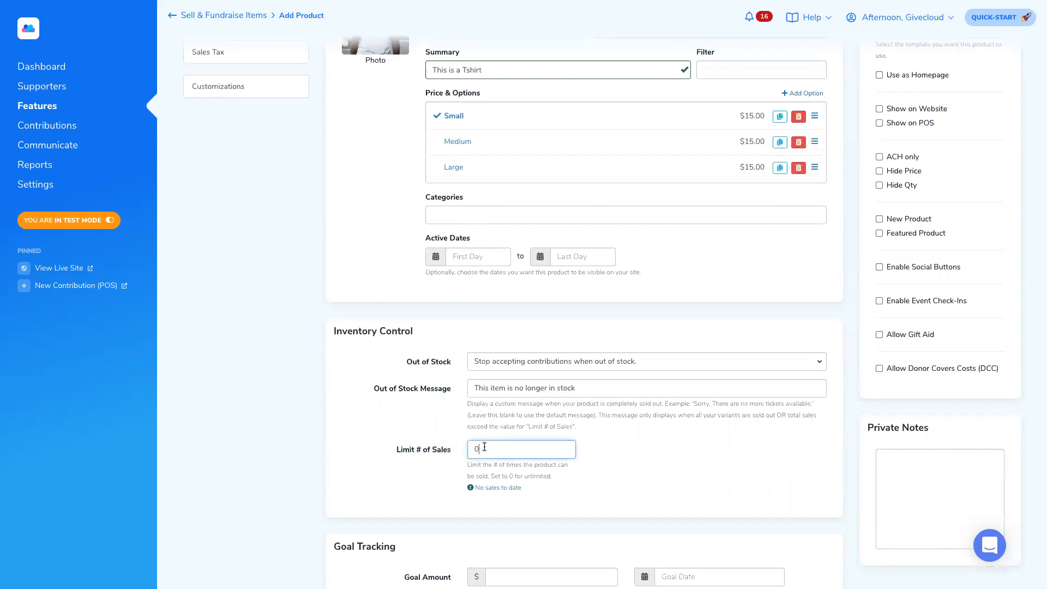
type("1")
scroll(460, 454, "down", 1)
left_click_drag(489, 440, 471, 440)
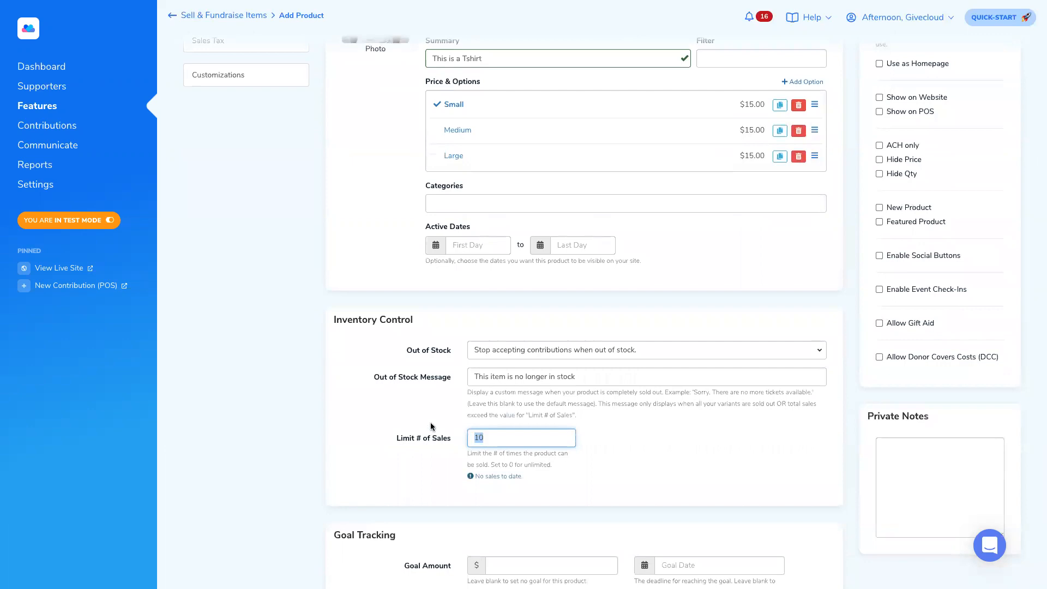
scroll(431, 427, "up", 3)
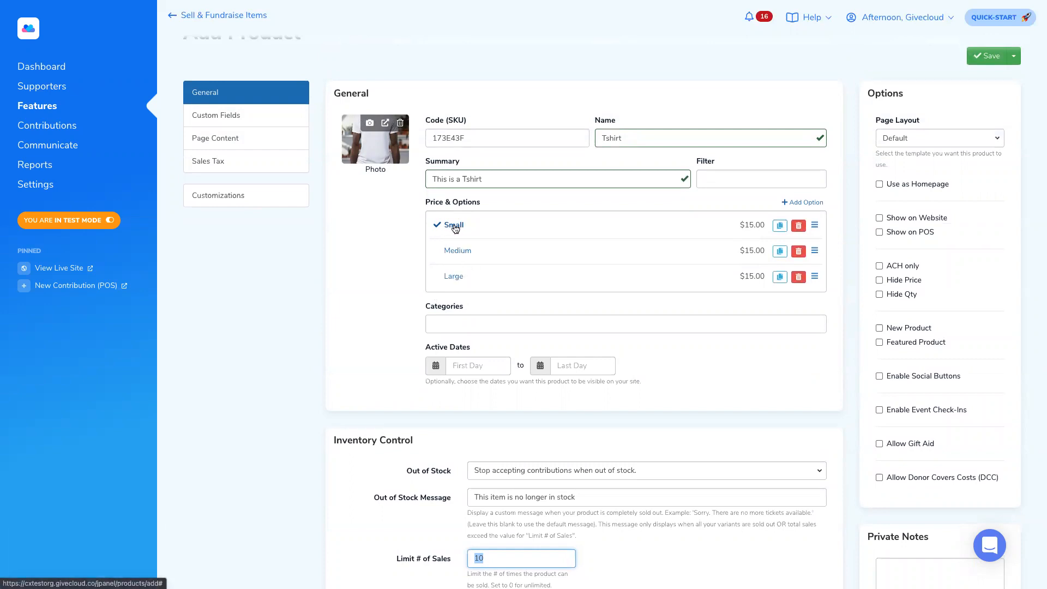
scroll(455, 243, "down", 1)
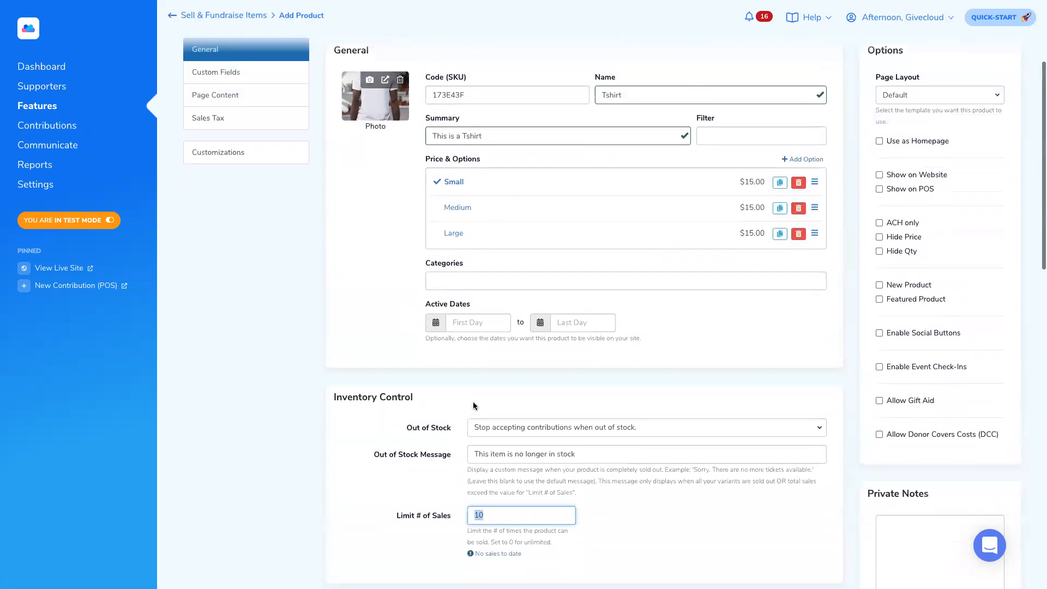
scroll(432, 378, "up", 1)
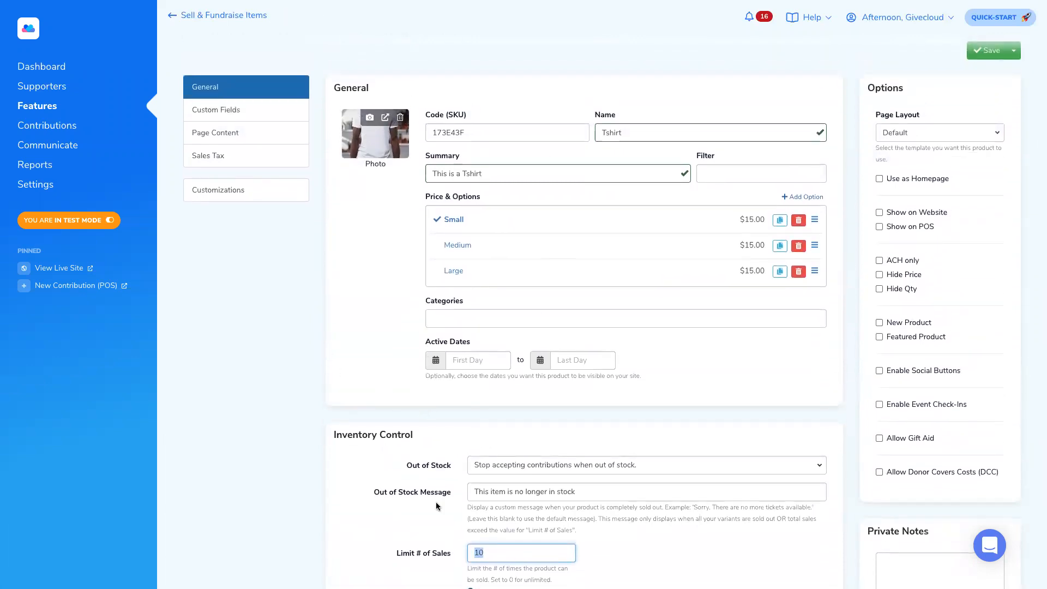
scroll(428, 498, "down", 1)
left_click_drag(395, 520, 454, 525)
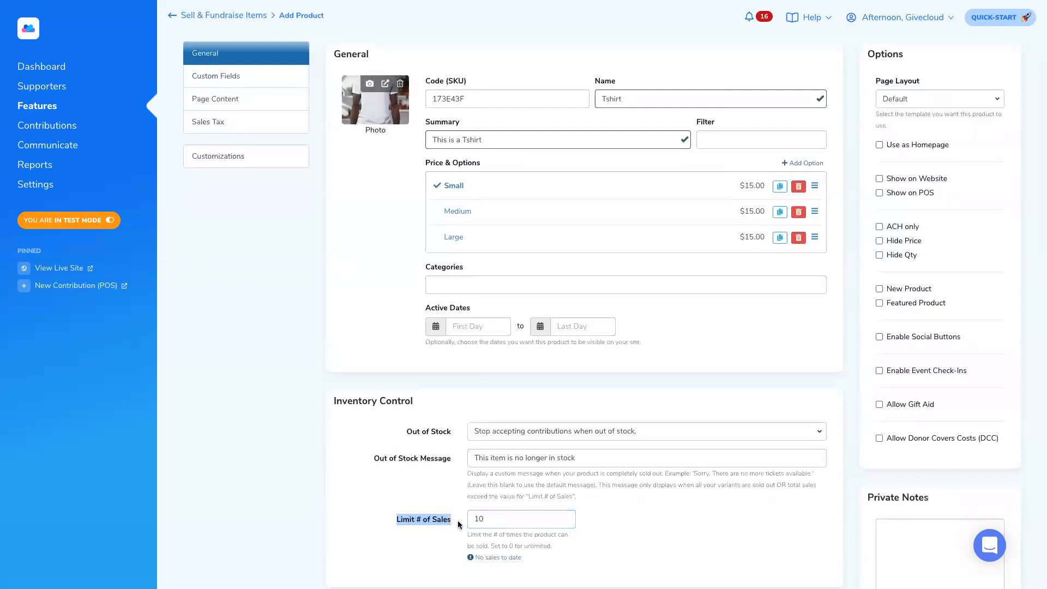
scroll(432, 495, "down", 5)
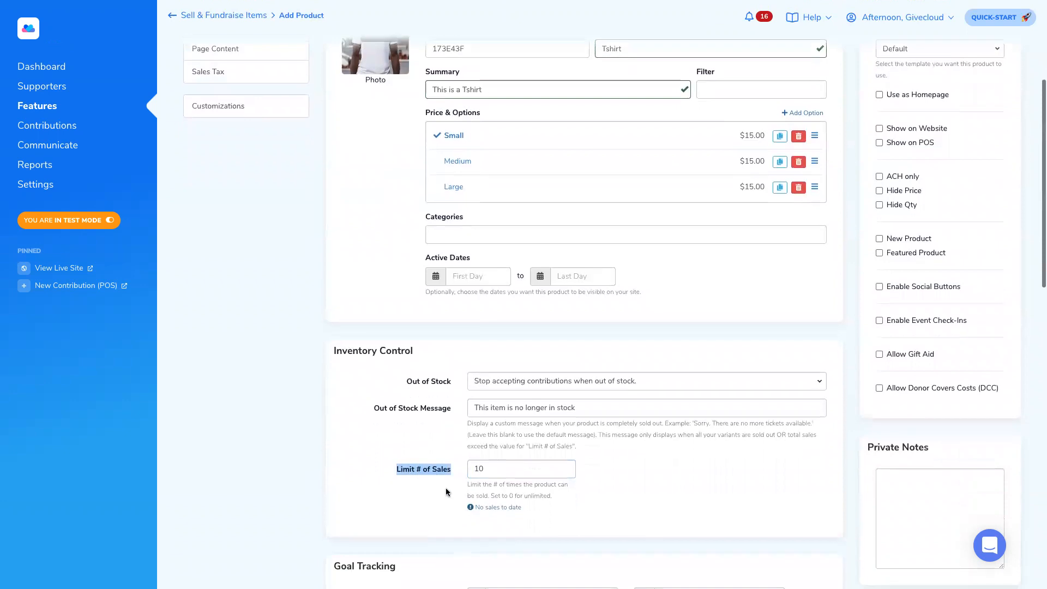
- Label the alternate button 'Add to cart and continue shopping'
scroll(443, 484, "down", 2)
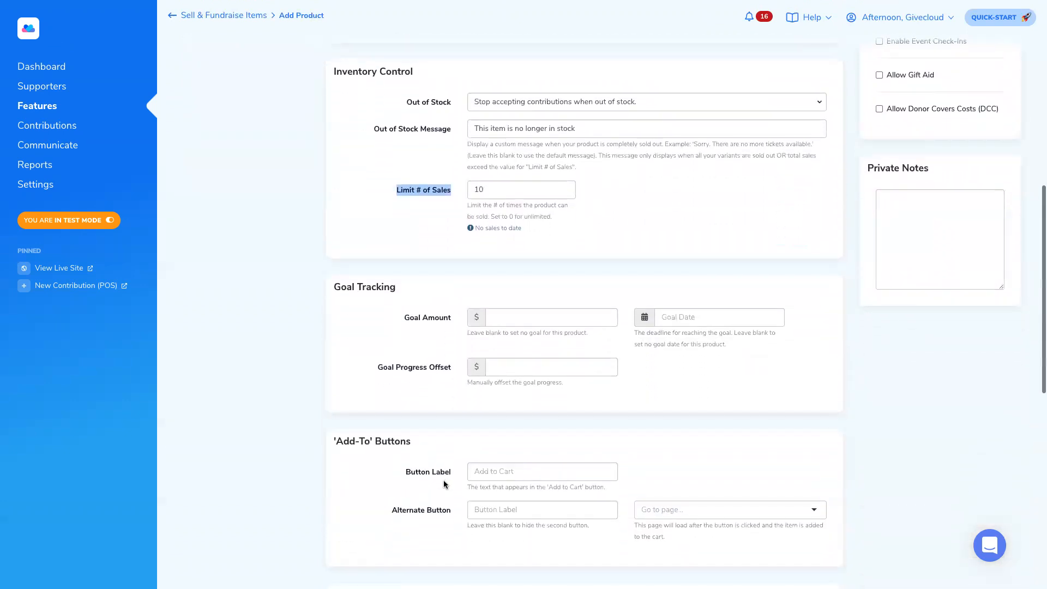
left_click_drag(344, 363, 417, 362)
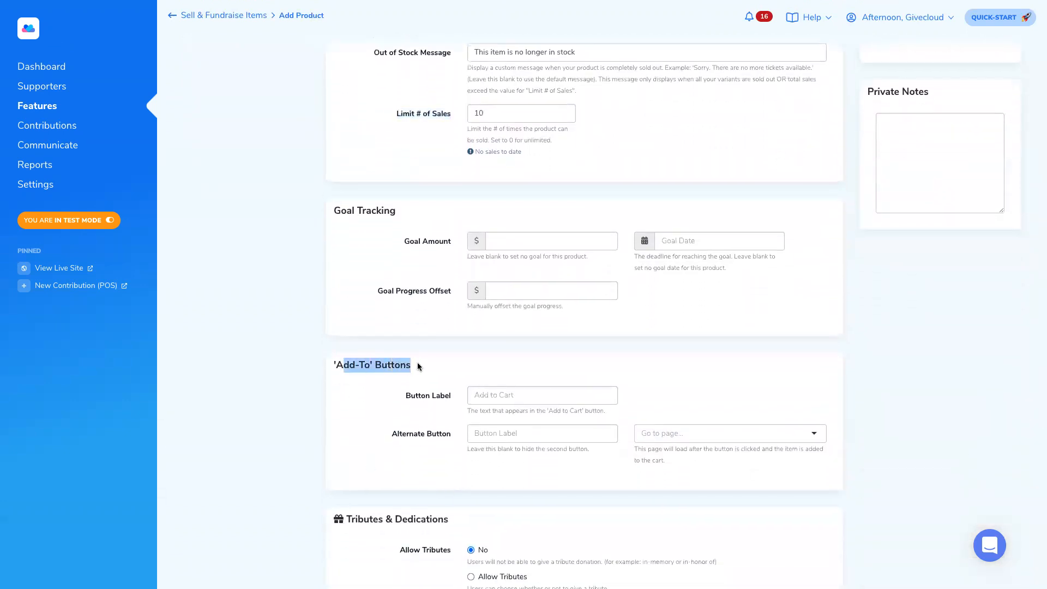
scroll(415, 365, "down", 1)
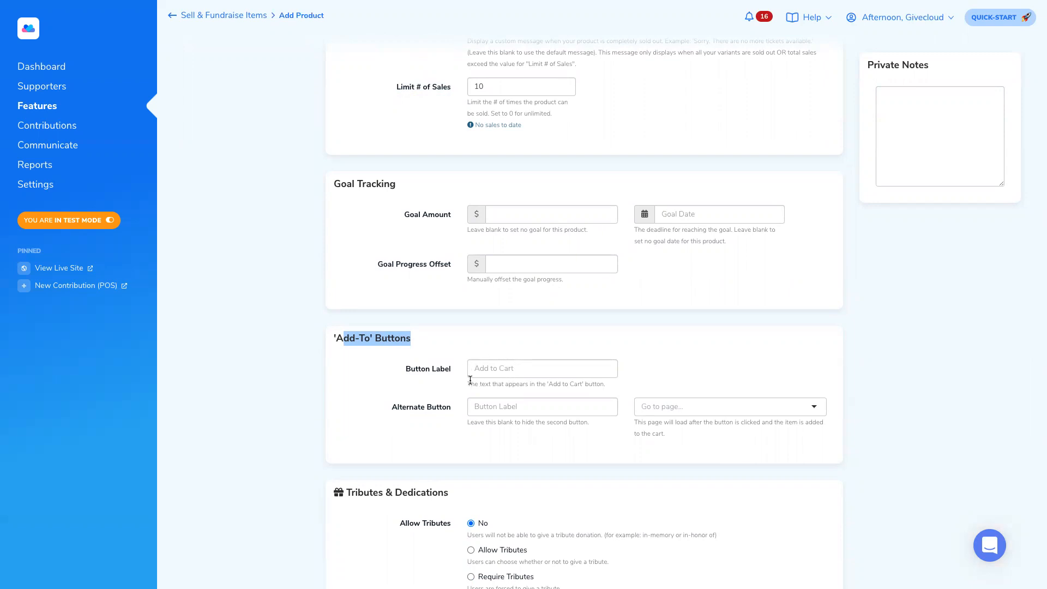
scroll(447, 382, "down", 1)
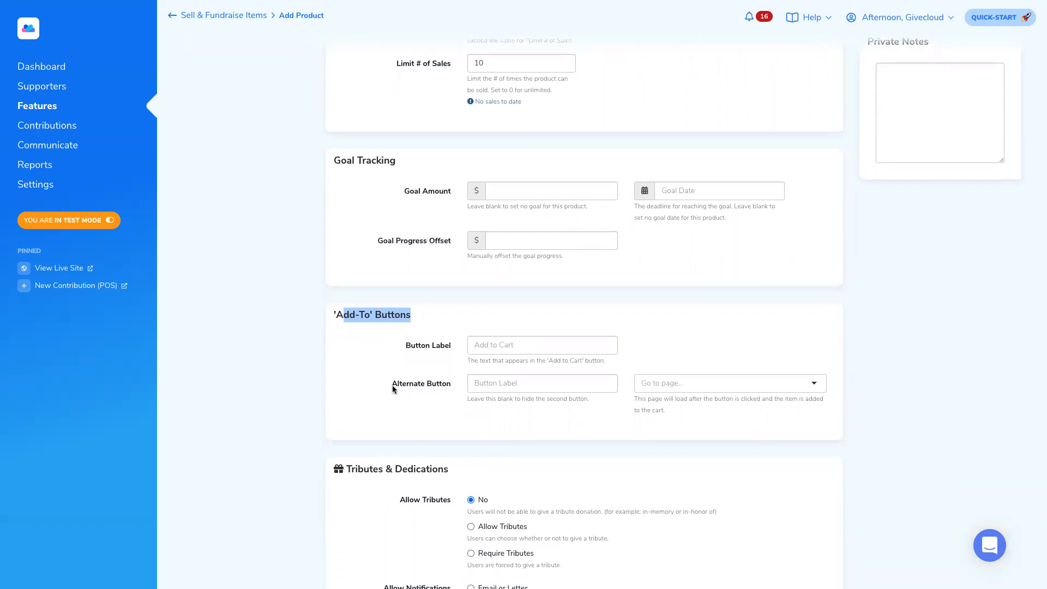
left_click_drag(391, 385, 426, 386)
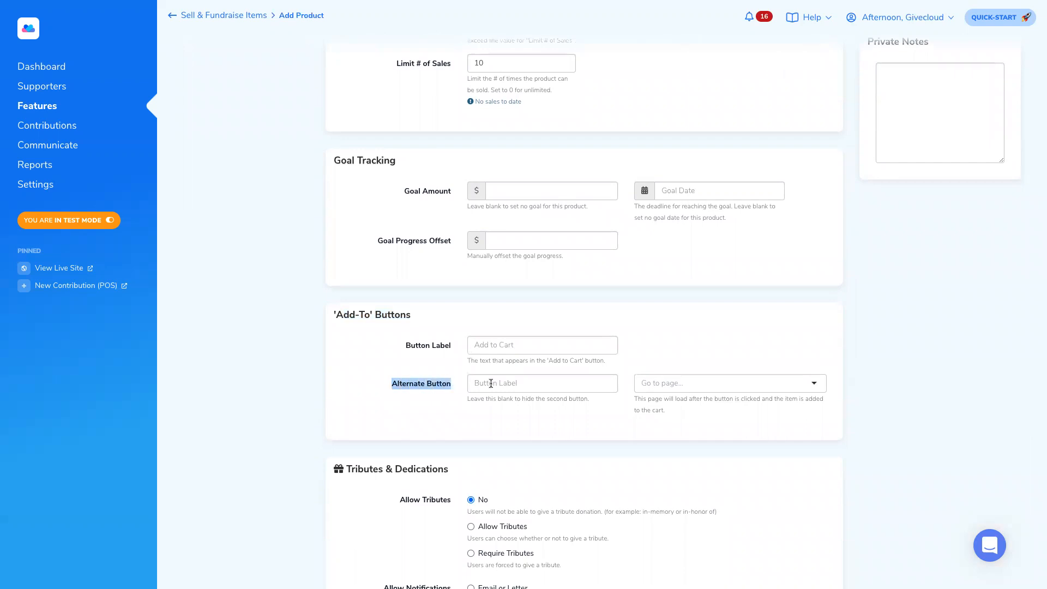
scroll(475, 386, "up", 1)
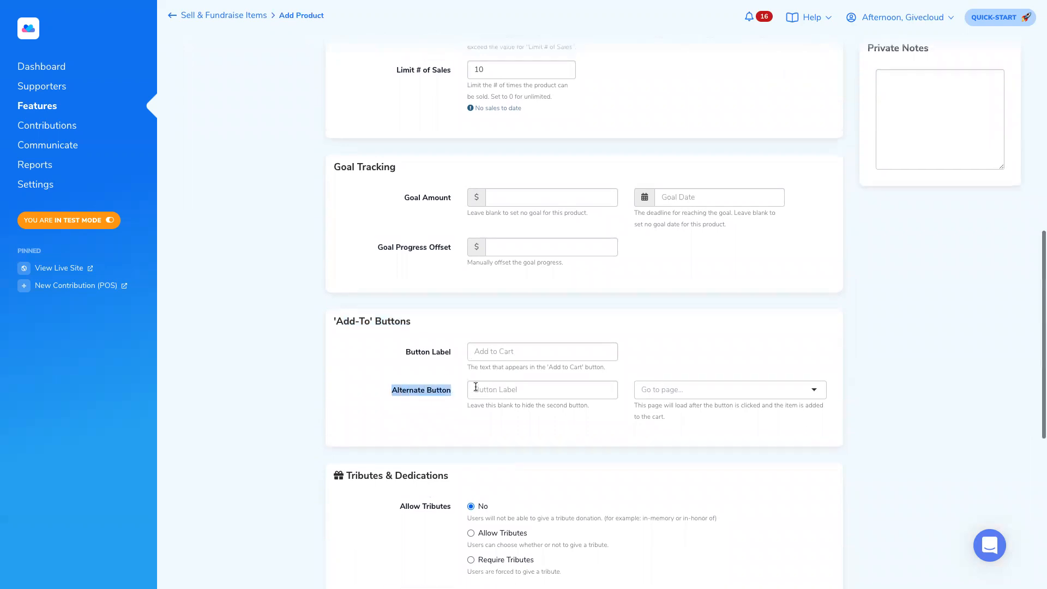
scroll(459, 375, "up", 1)
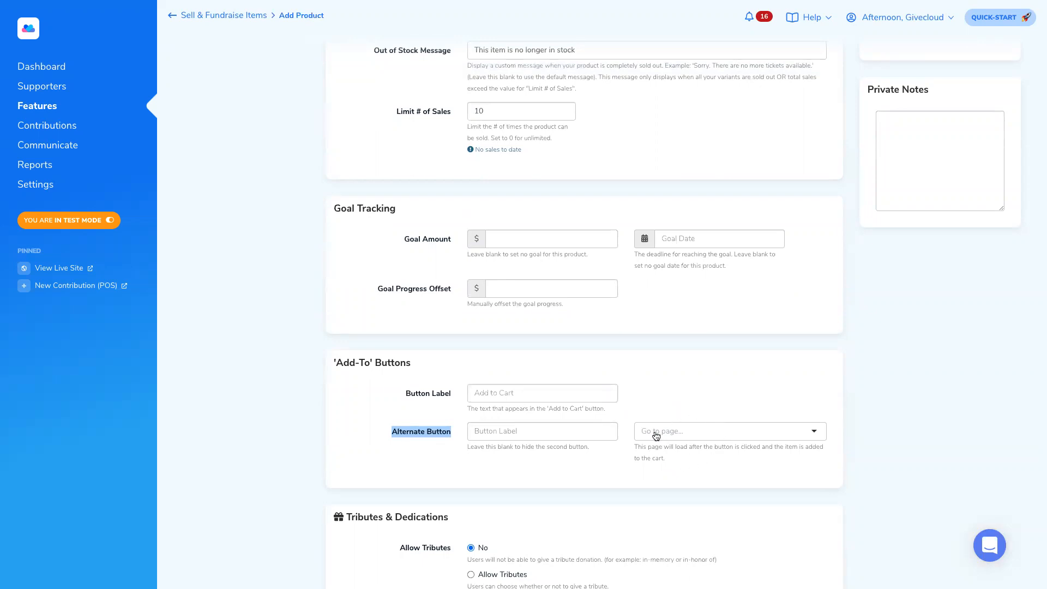
left_click(502, 430)
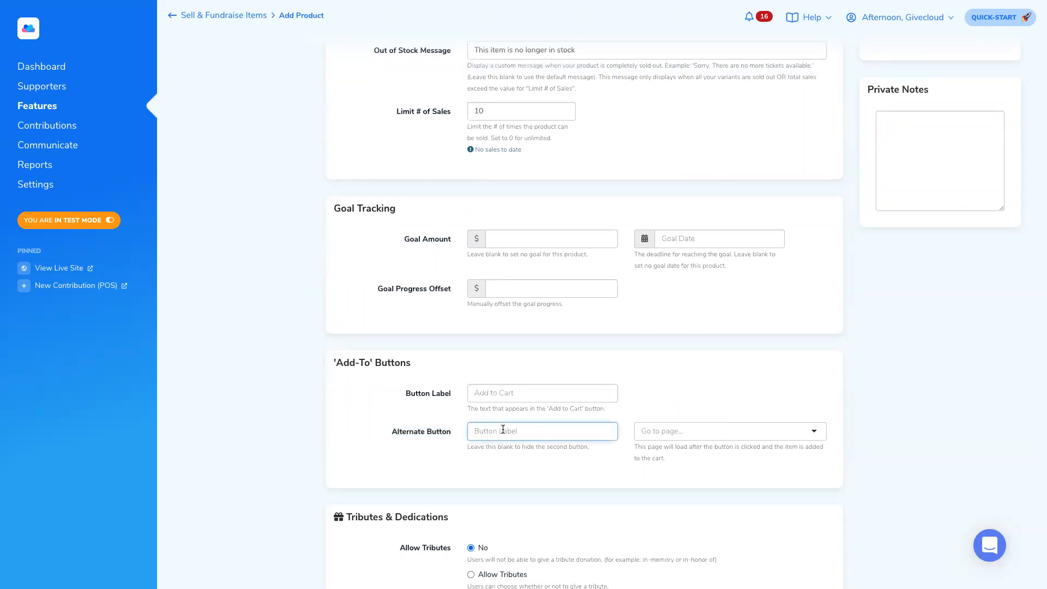
type("Add to cart and continue shopping")
- Browse the alternate button's Go to page list and leave it without choosing a page
left_click(814, 431)
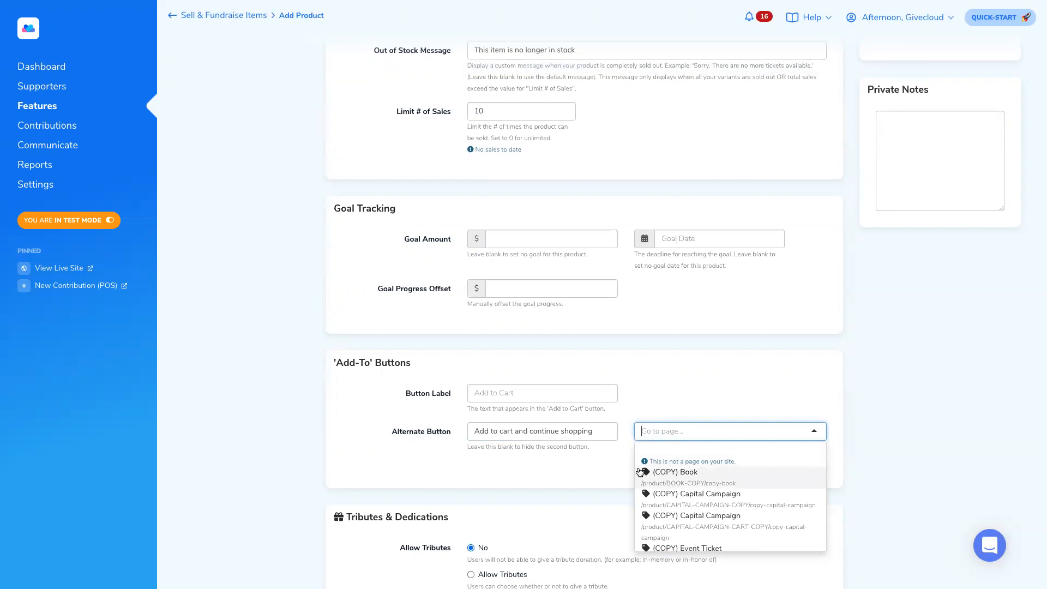
scroll(665, 494, "down", 2)
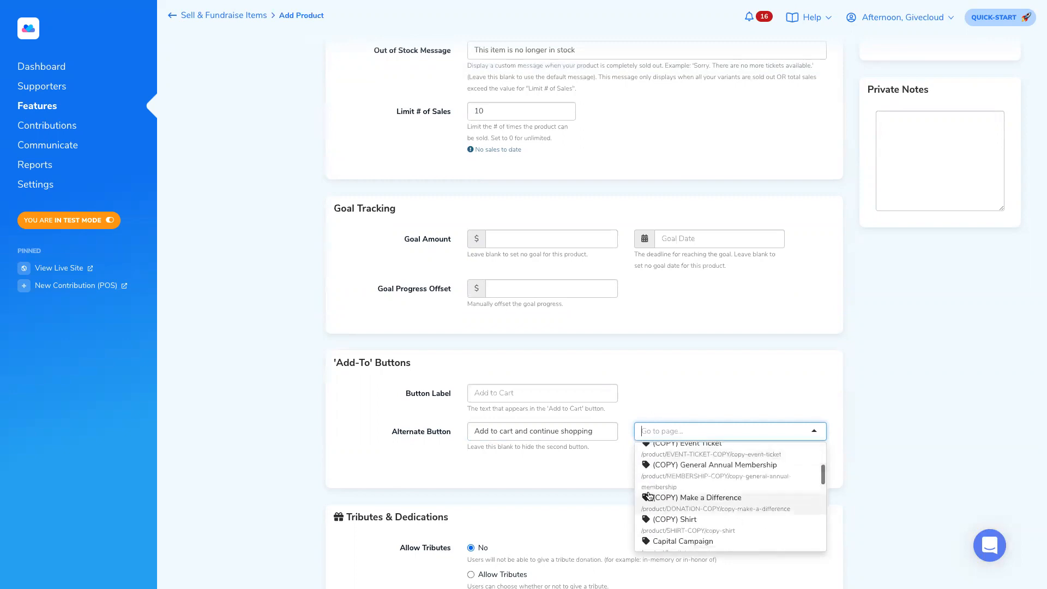
left_click(580, 471)
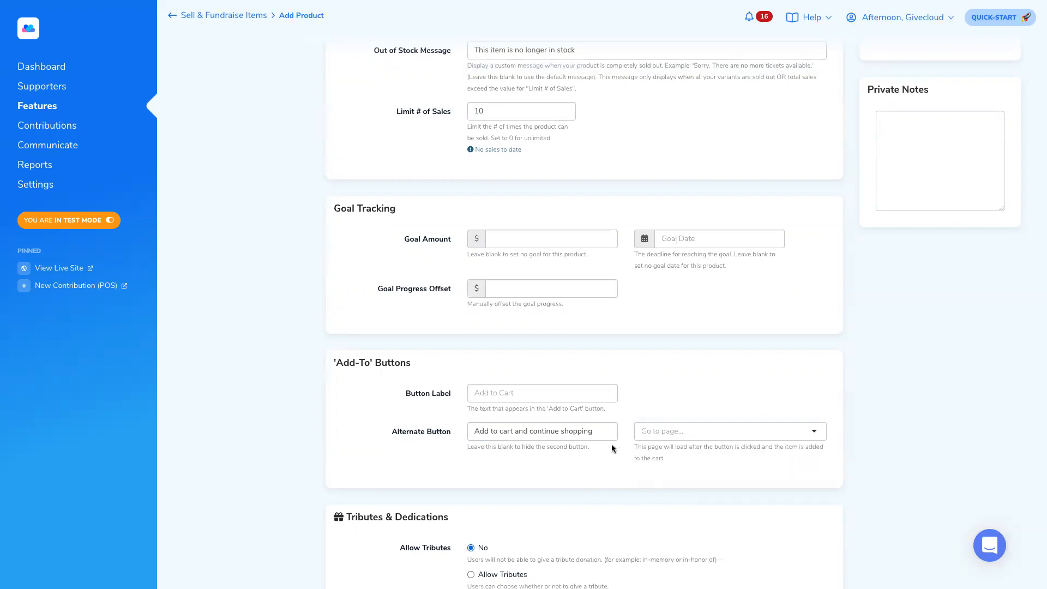
scroll(574, 459, "down", 6)
scroll(591, 452, "down", 2)
left_click_drag(331, 393, 440, 395)
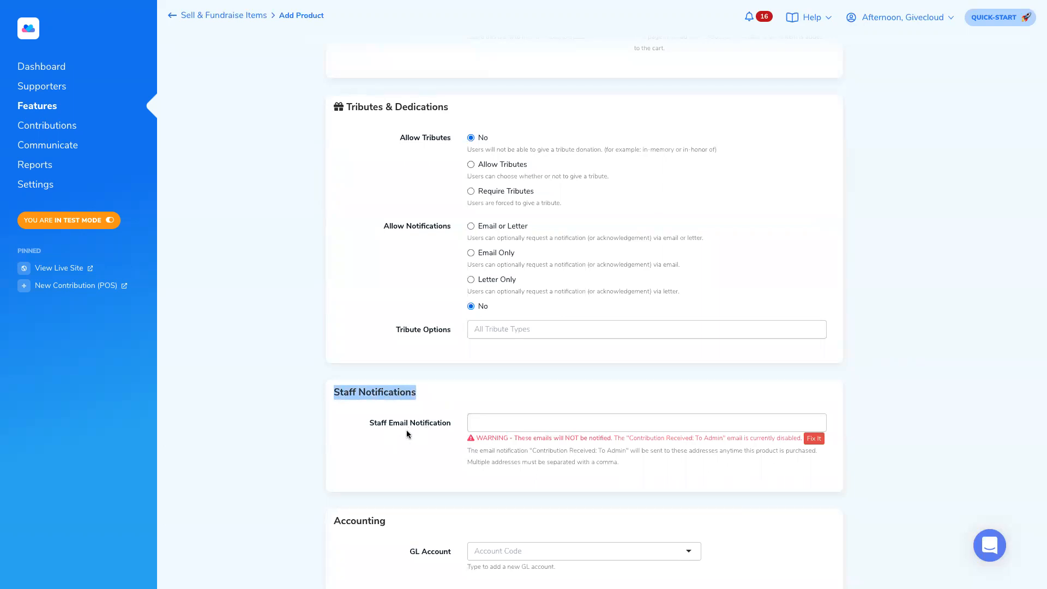
- Add two staff e-mail addresses as tags in Staff Email Notification
scroll(443, 423, "up", 1)
scroll(365, 433, "down", 1)
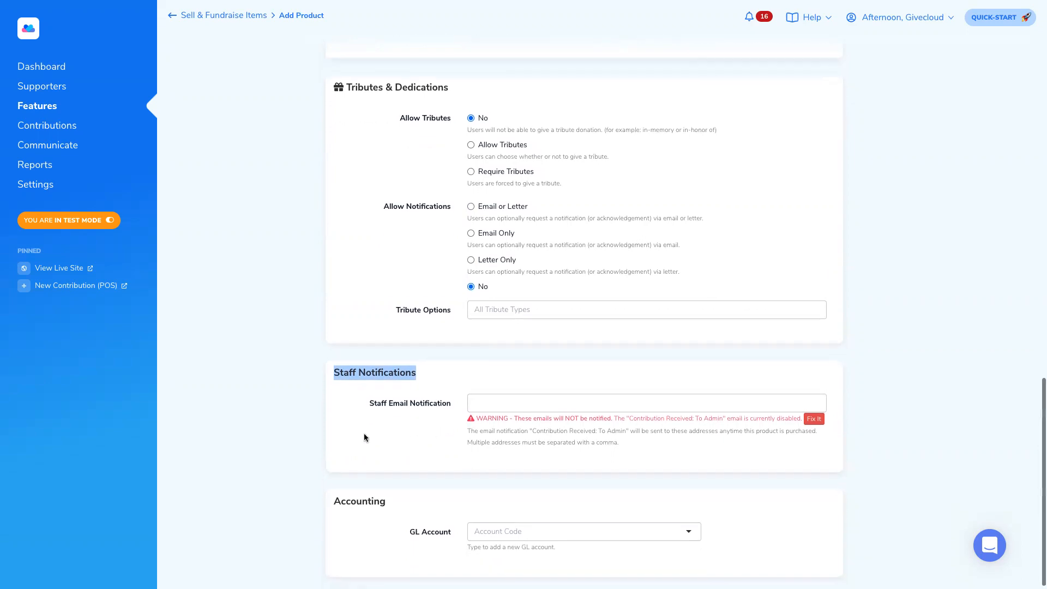
left_click(491, 403)
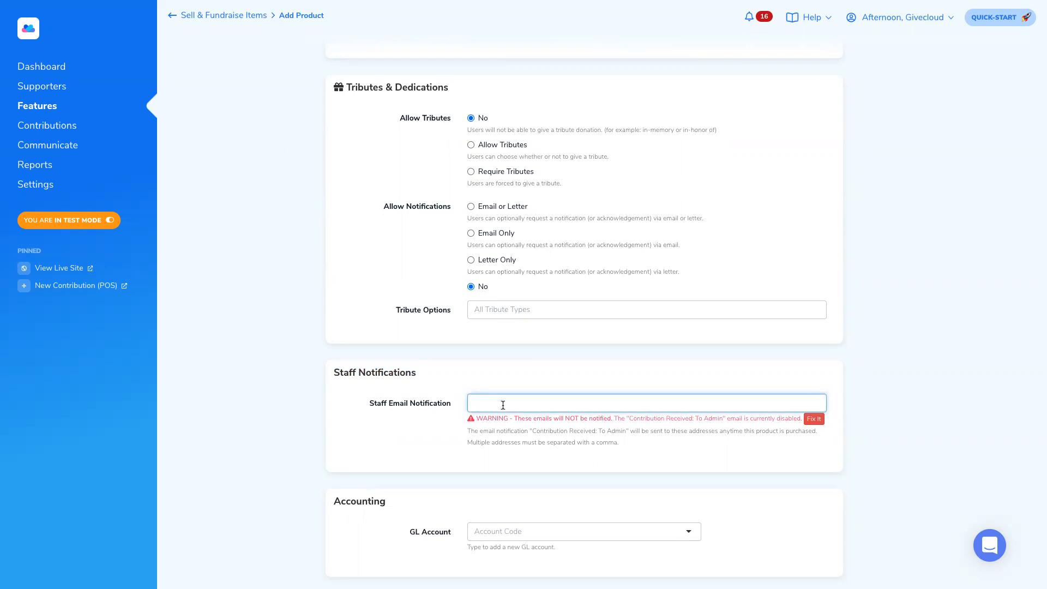
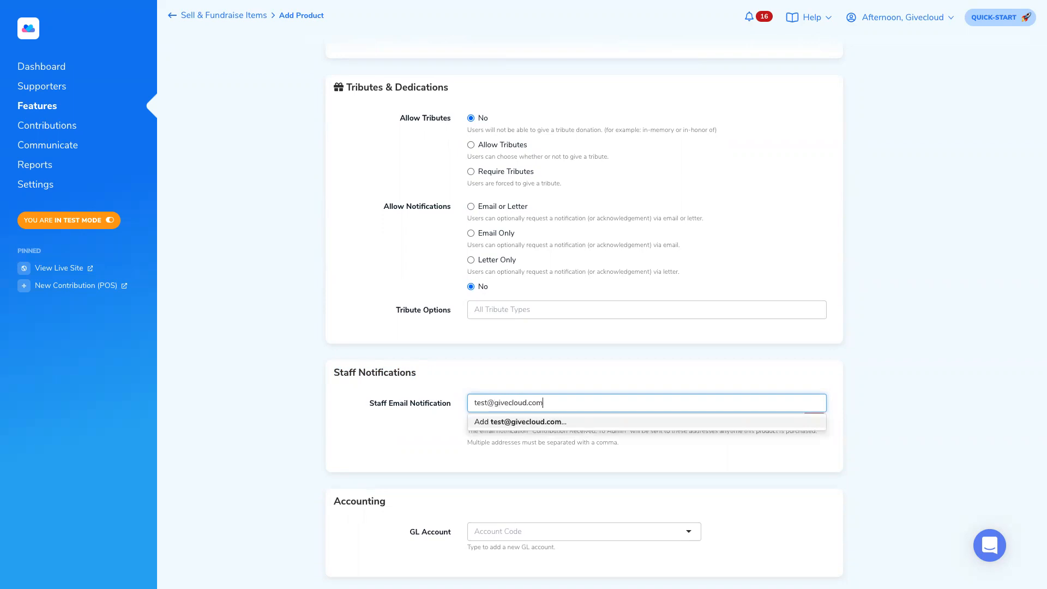
key("Return")
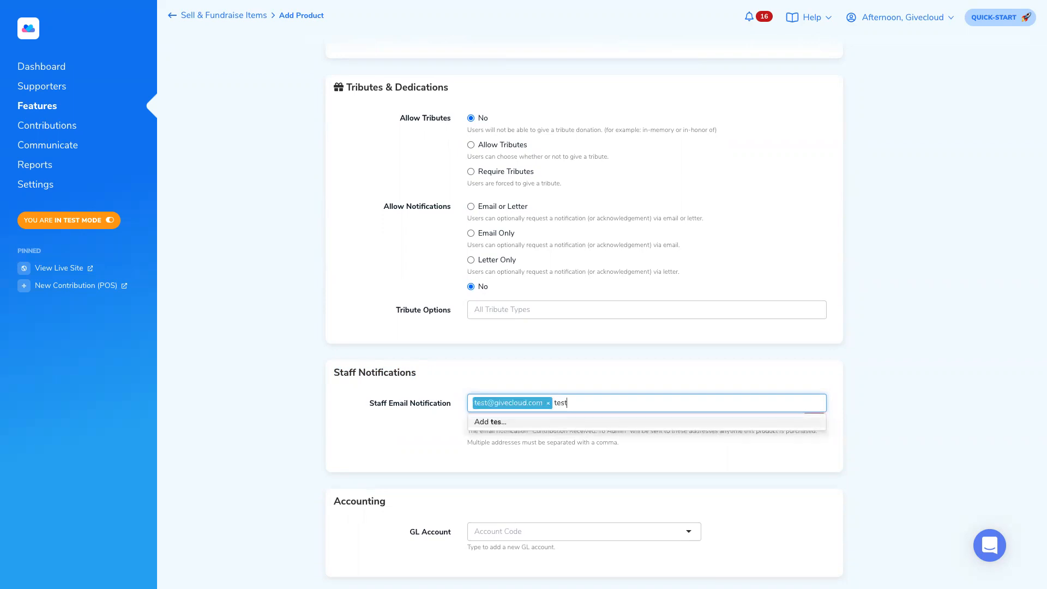
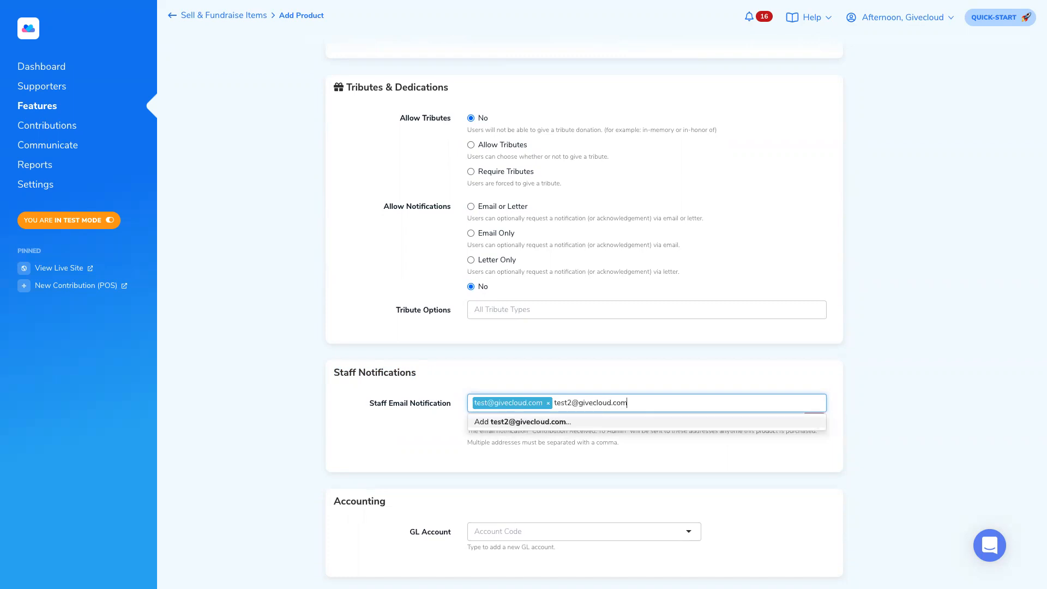
key("Return")
scroll(565, 321, "up", 3)
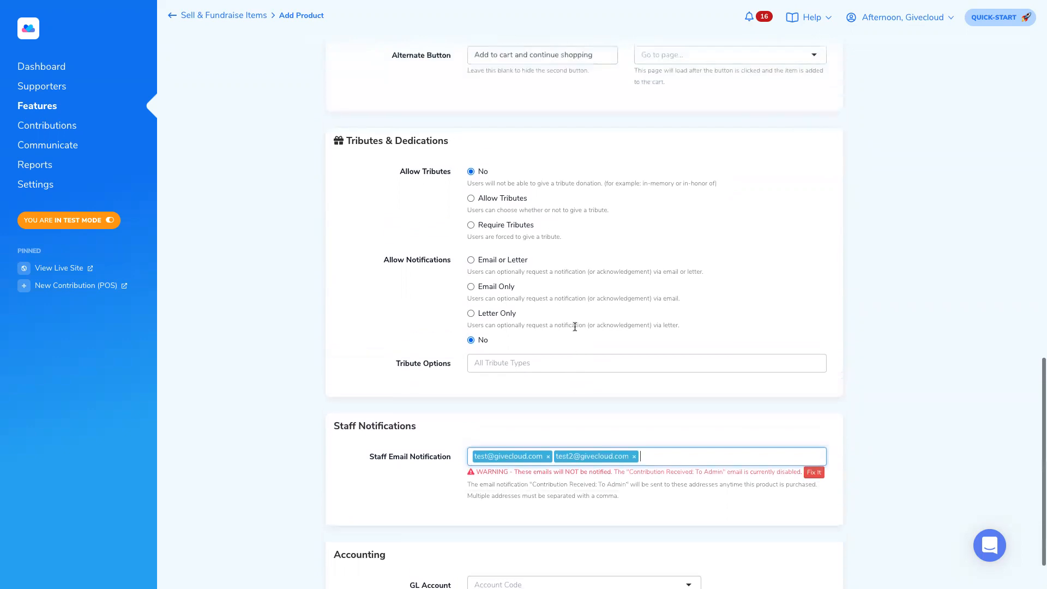
scroll(574, 326, "down", 2)
left_click_drag(377, 440, 457, 442)
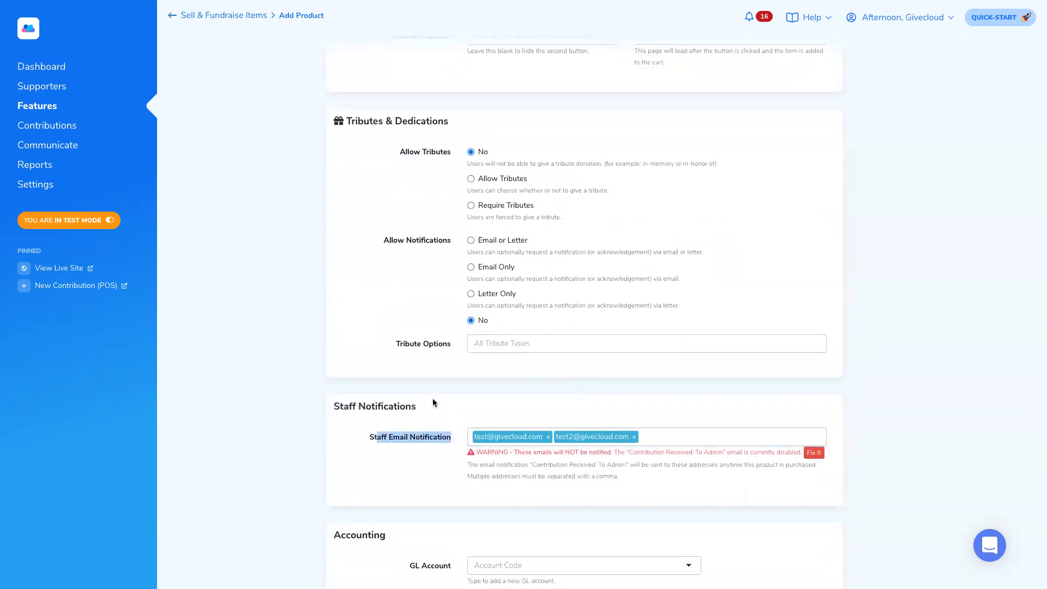
scroll(446, 374, "up", 12)
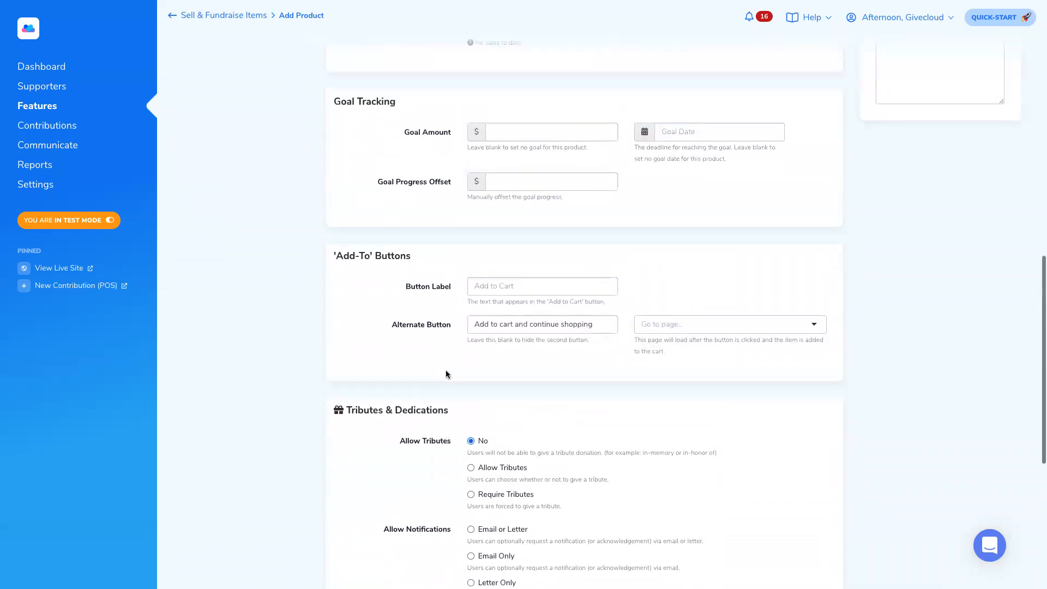
scroll(446, 374, "up", 5)
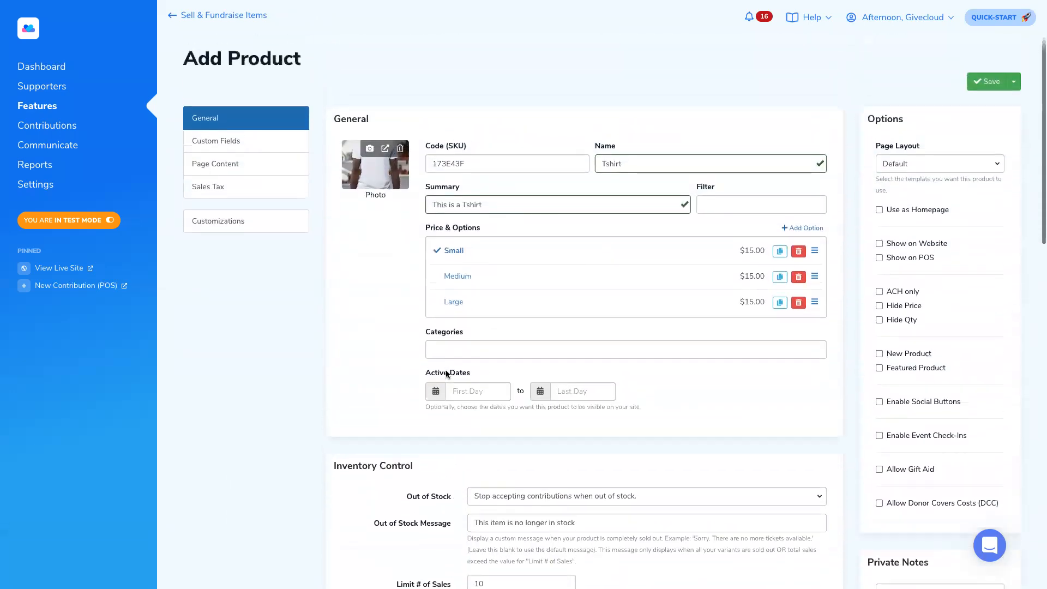
- Keep the Tshirt's Page Layout at Default and enable Show on Website
left_click_drag(874, 146, 919, 148)
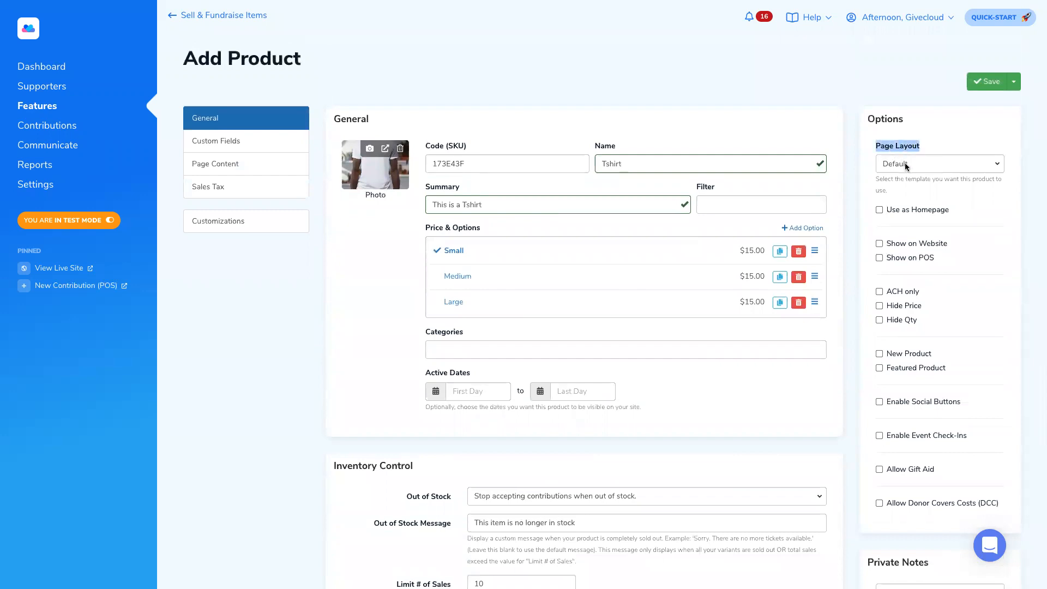
left_click(933, 165)
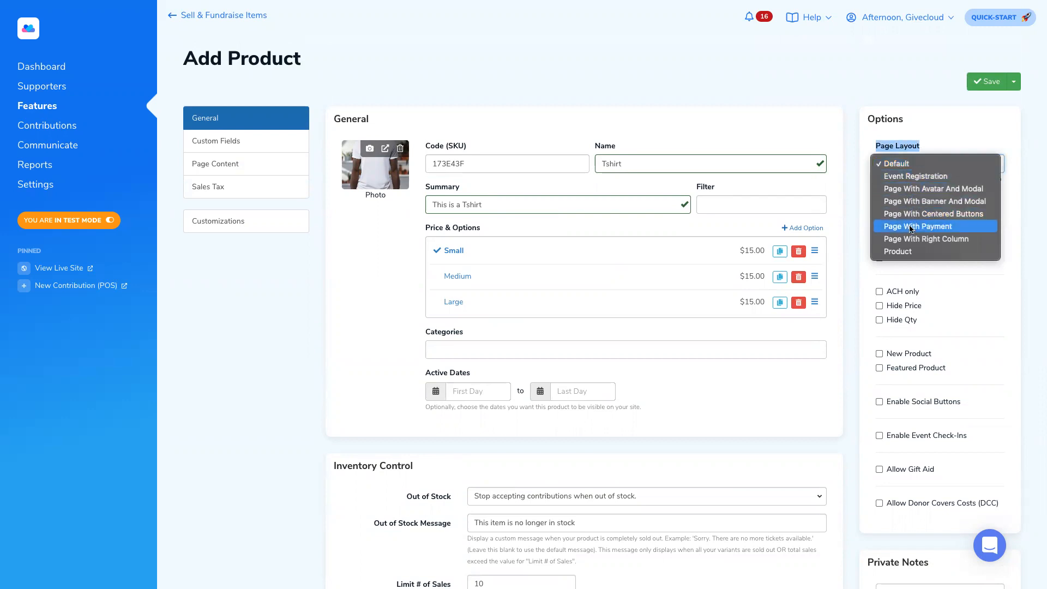
left_click(936, 146)
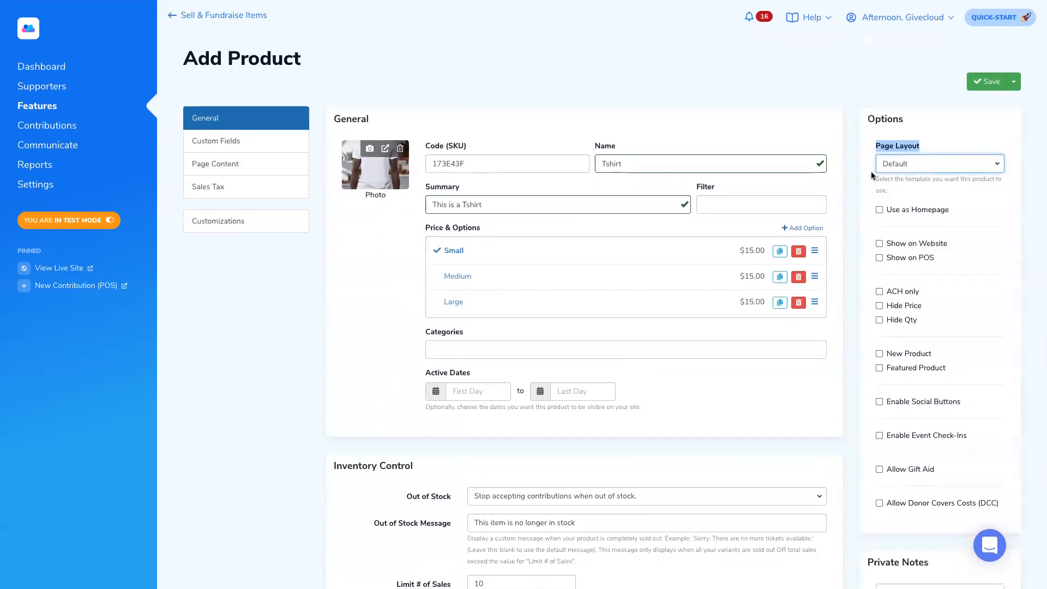
left_click(870, 146)
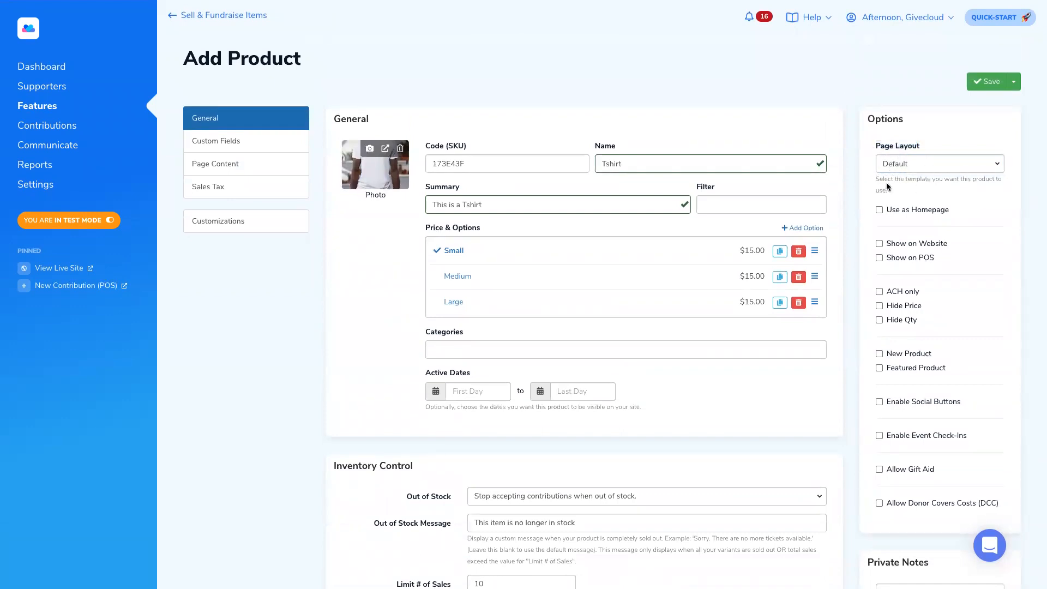
left_click(878, 244)
left_click_drag(947, 244, 890, 245)
- Save the Tshirt product and open the Change Public URL dialog for its link
left_click(984, 81)
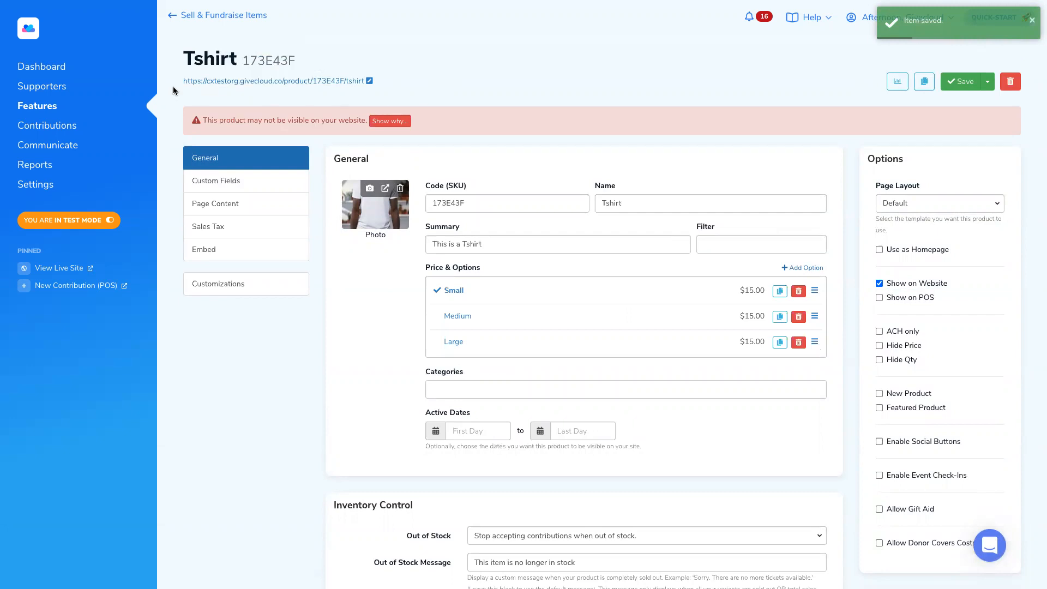
left_click_drag(174, 81, 367, 81)
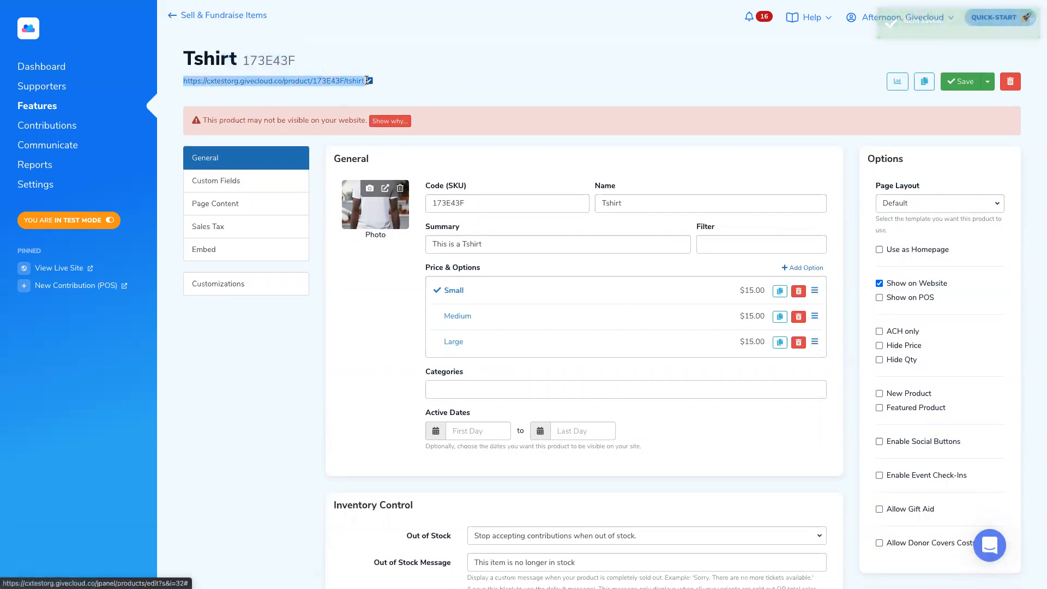
left_click(363, 92)
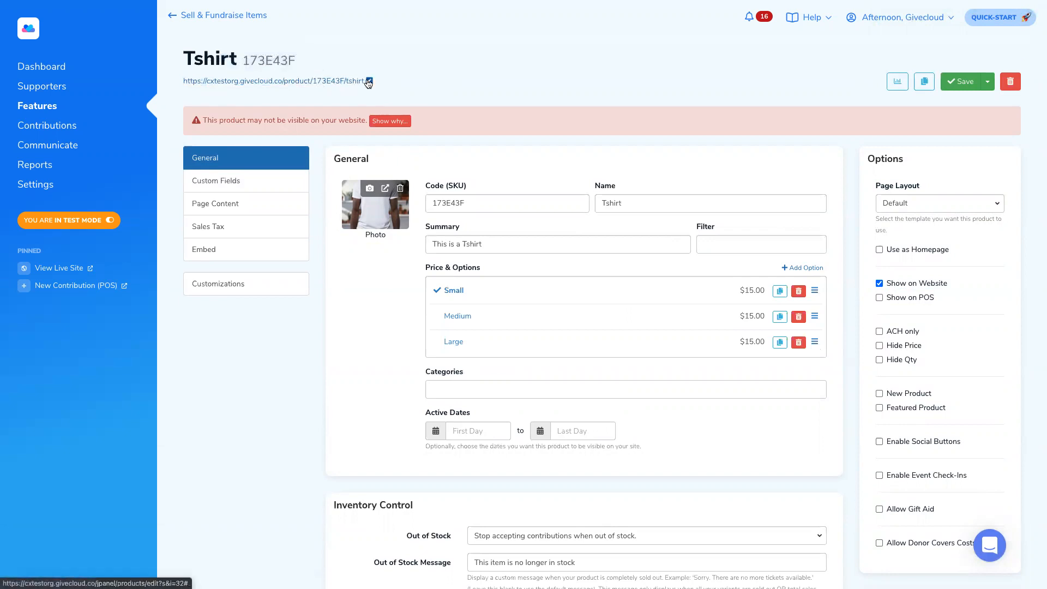
left_click(370, 81)
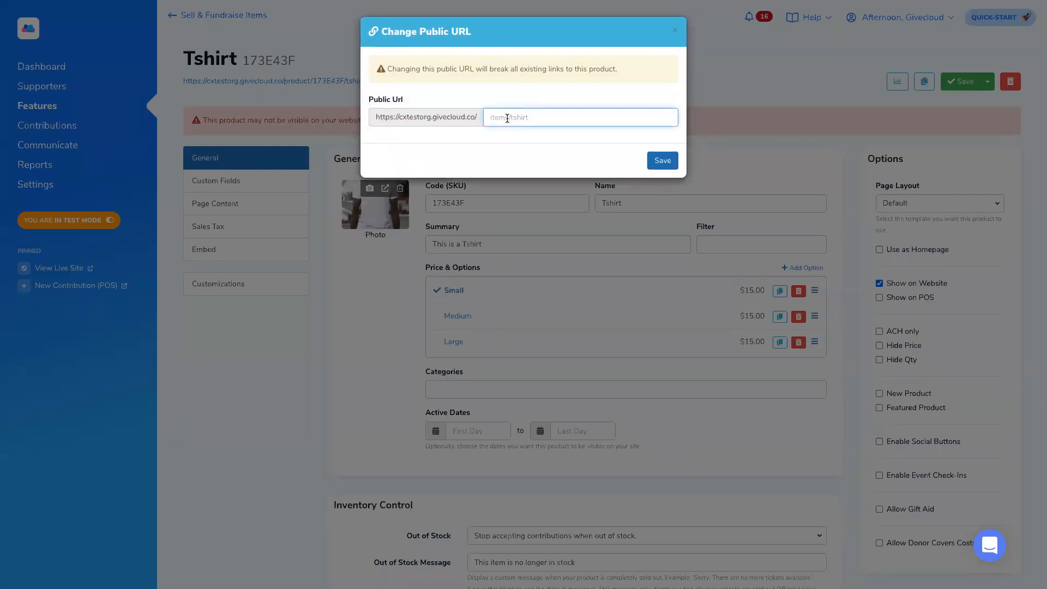
- Change the Tshirt's public URL to store/tshirt and save it
type("store/tshirt")
left_click(662, 160)
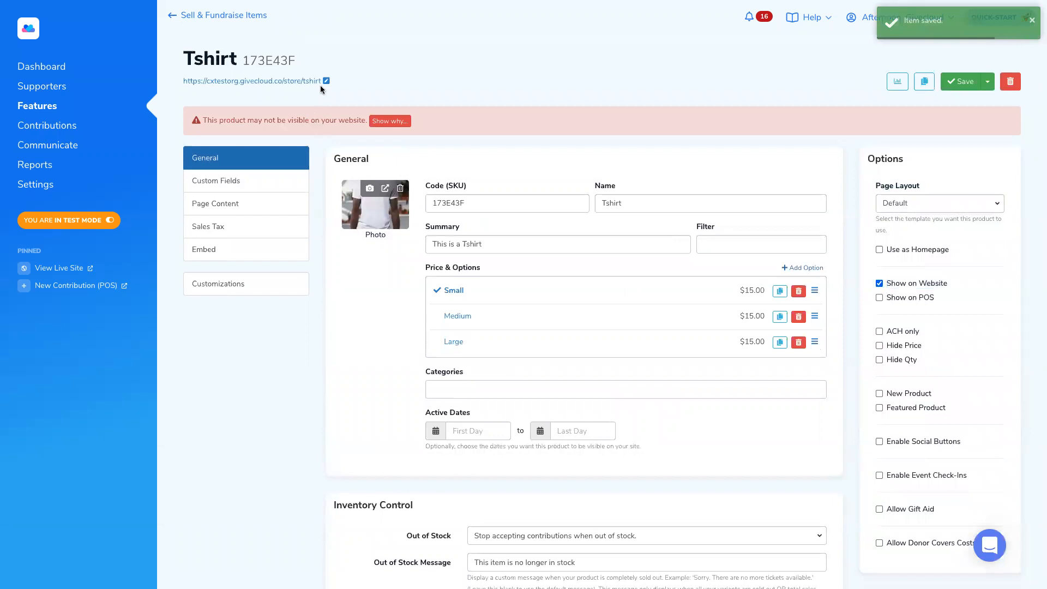
- Open the Tshirt's live store page and check the quantity choices, leaving it at 1
left_click(293, 82)
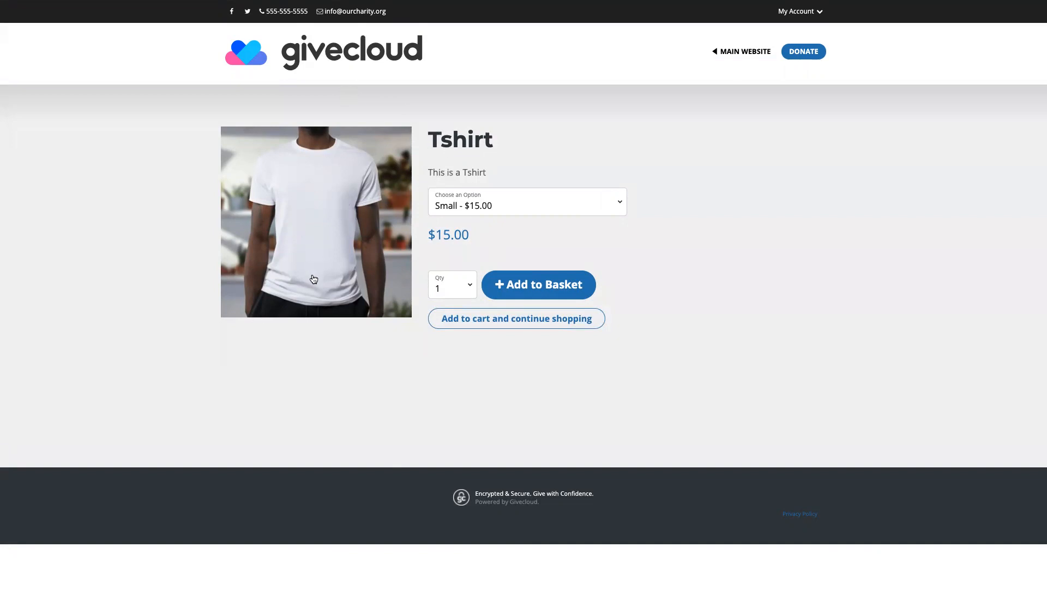
left_click_drag(462, 142, 525, 203)
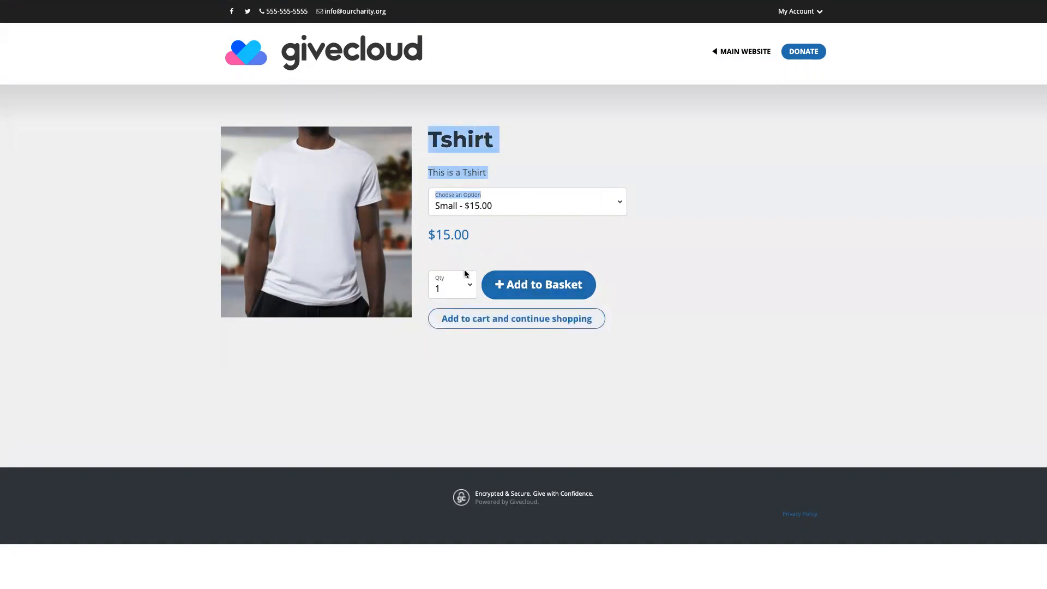
left_click(470, 288)
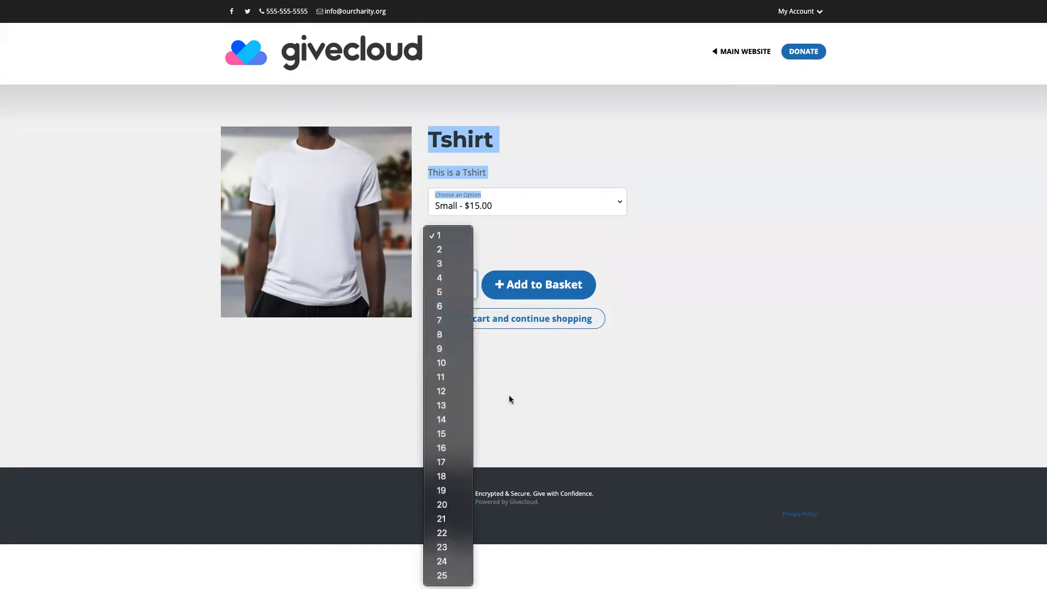
left_click(523, 390)
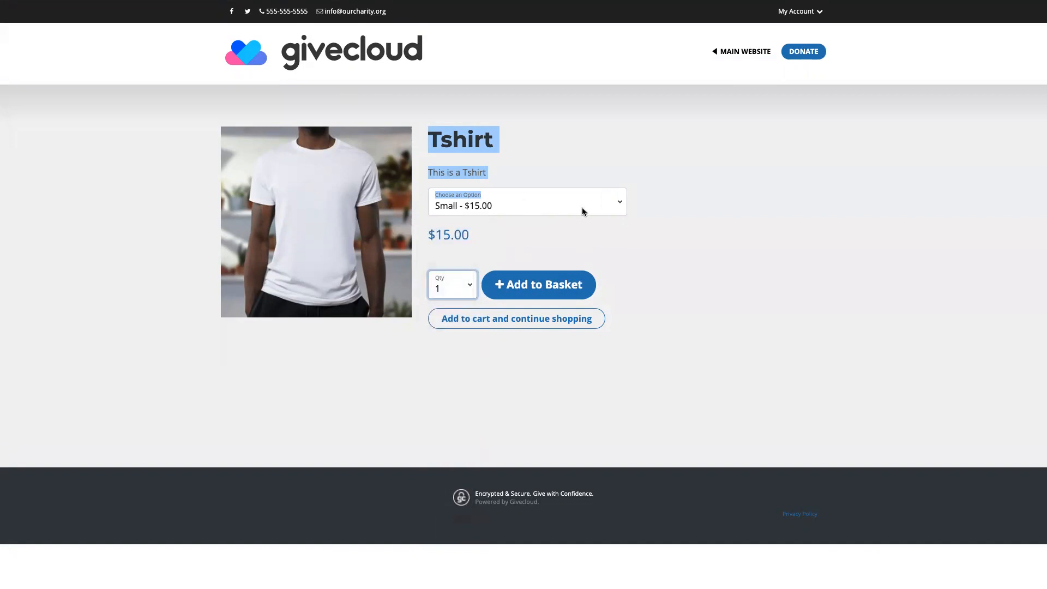
- Try the Medium and Large size options at $15.00, then return to the admin tab
left_click(602, 209)
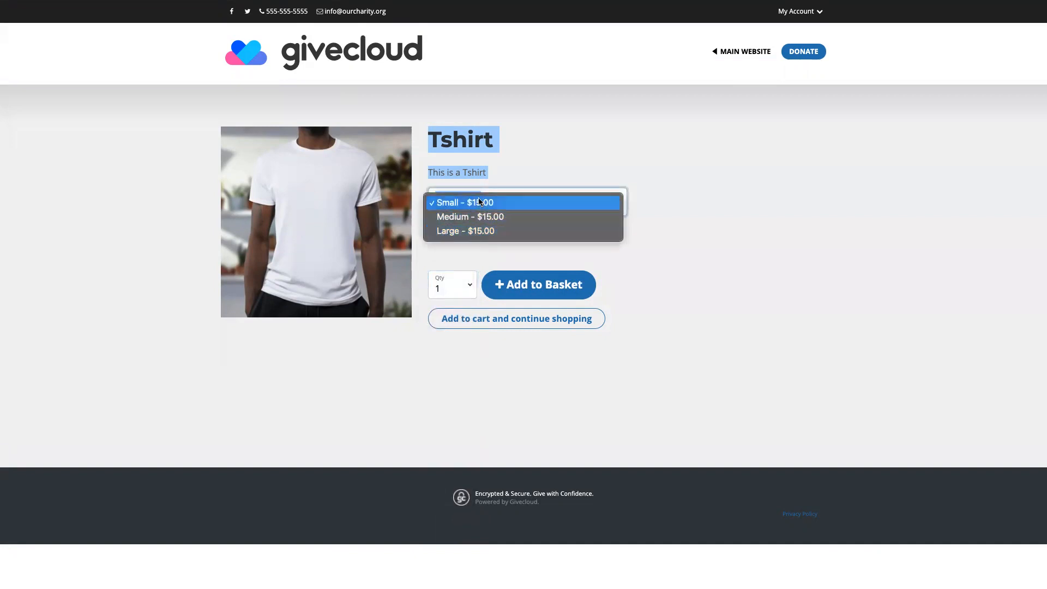
left_click(478, 216)
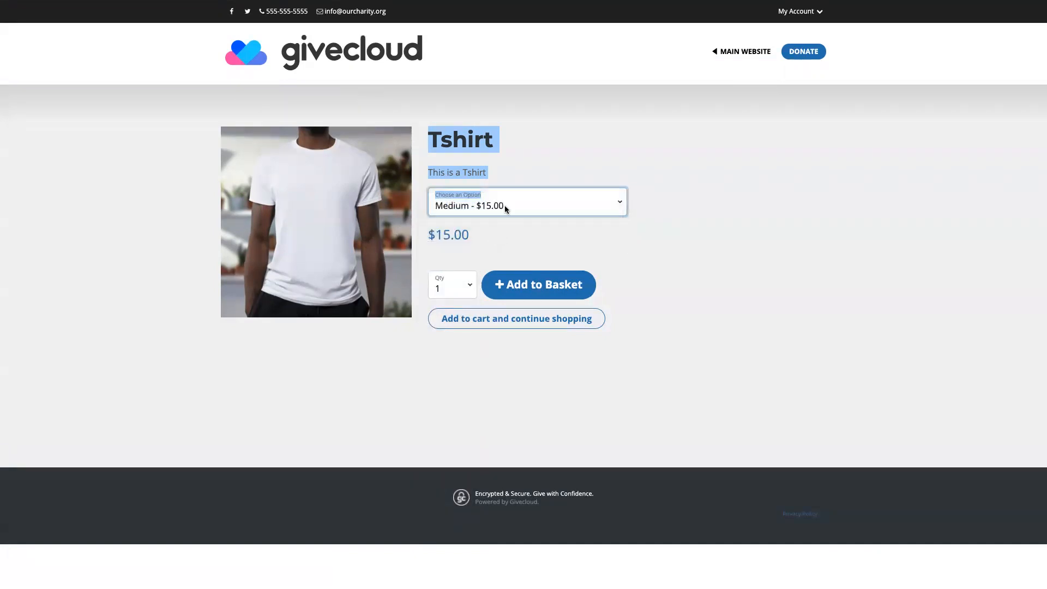
left_click(499, 208)
left_click(484, 217)
mouse_move(266, 6)
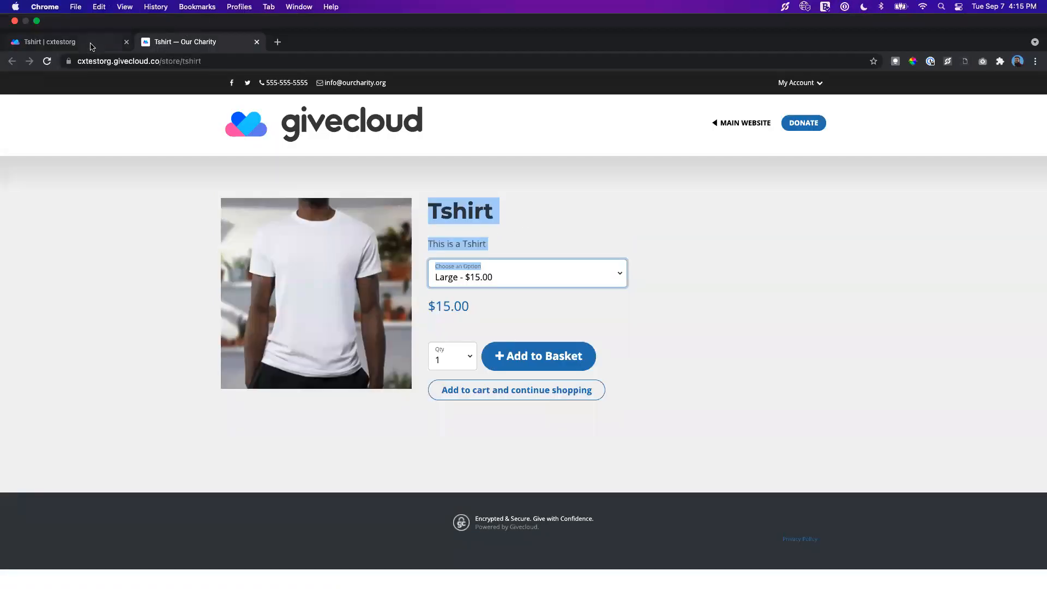
left_click(91, 43)
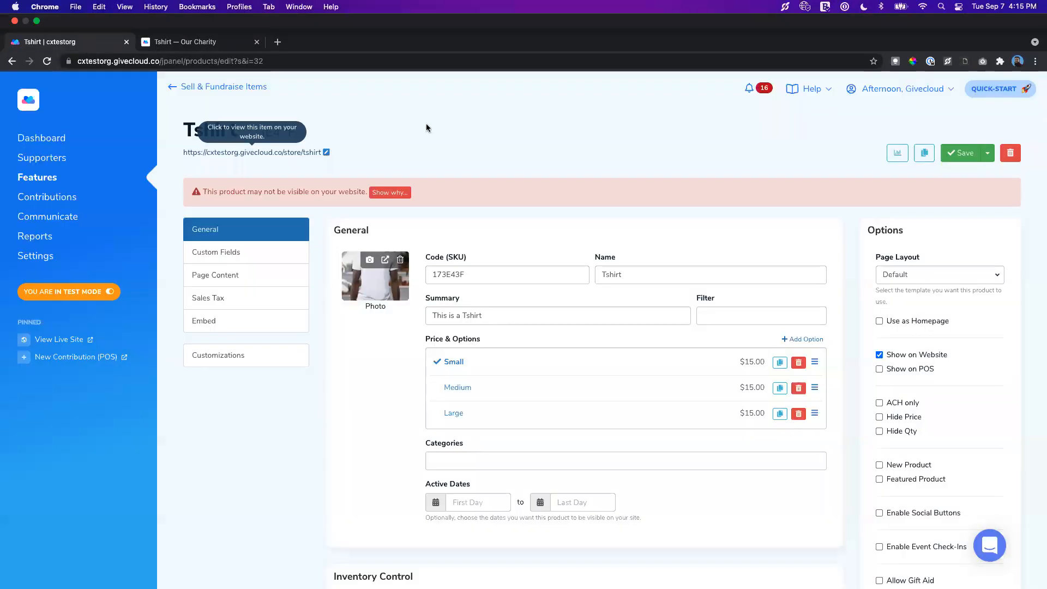
- Review the Tshirt's Hide Price and Hide Qty options, briefly checking the store page
scroll(507, 267, "down", 3)
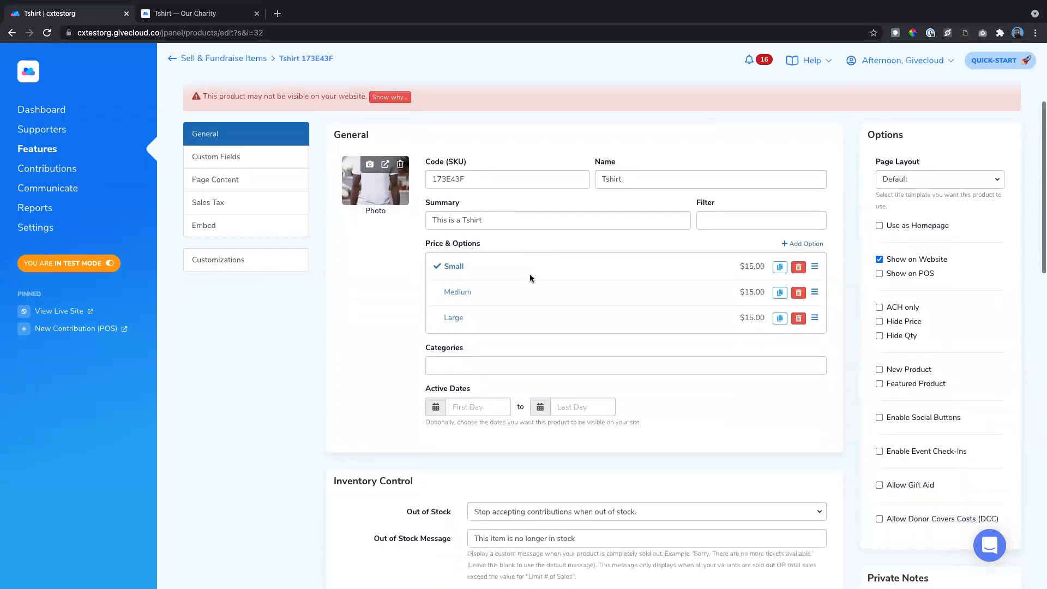
scroll(530, 276, "down", 1)
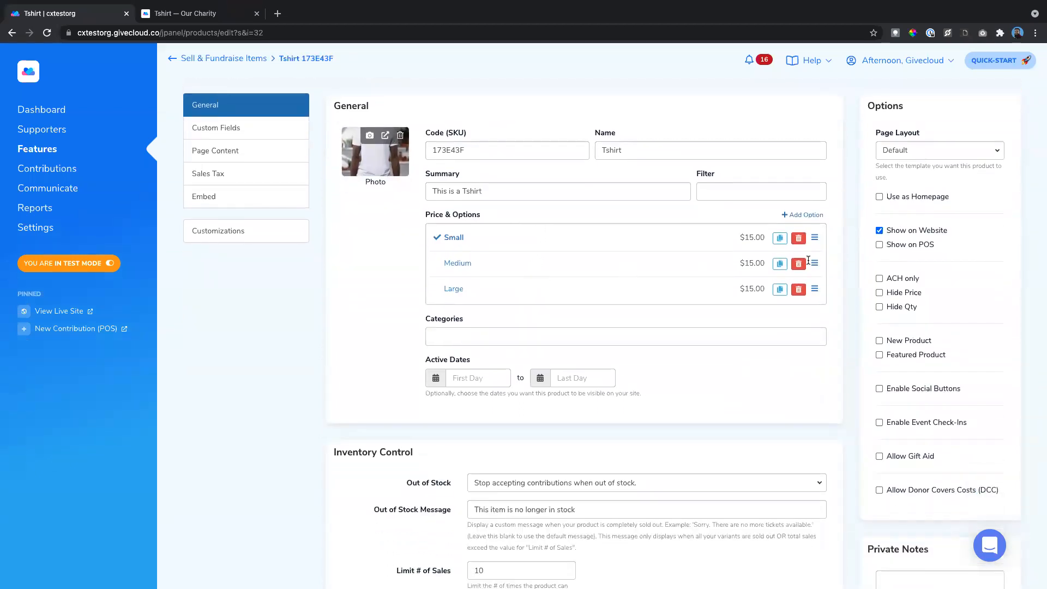
scroll(808, 260, "down", 1)
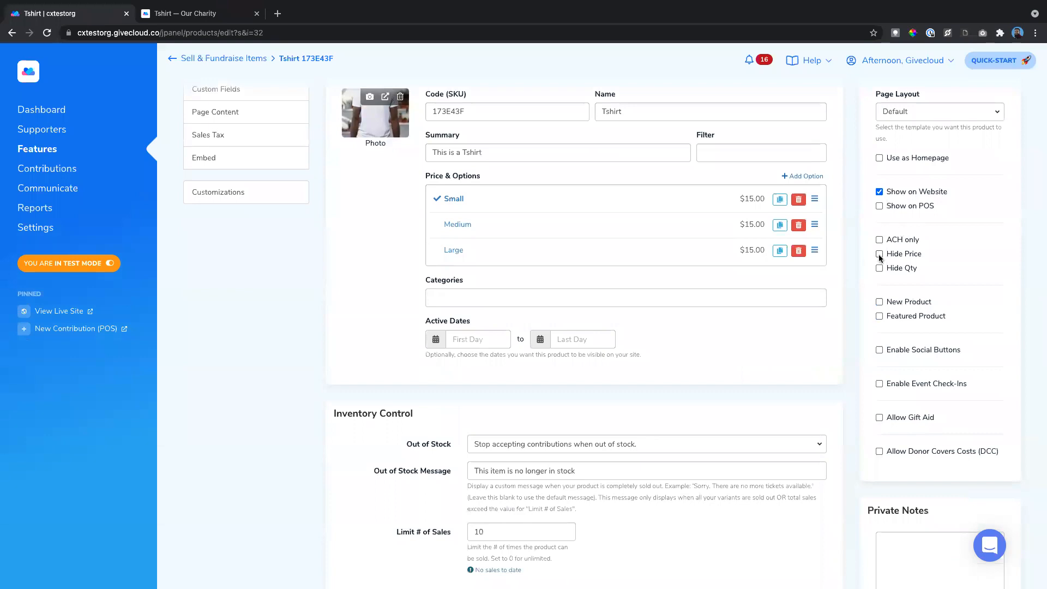
left_click_drag(885, 257, 922, 257)
scroll(540, 153, "up", 1)
left_click_drag(886, 297, 917, 300)
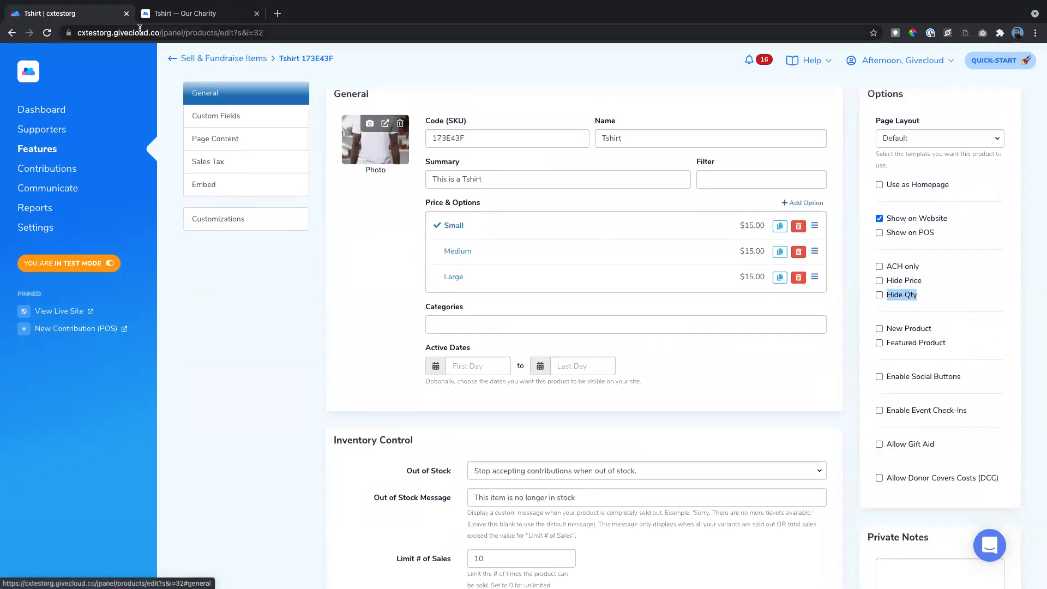
left_click(180, 14)
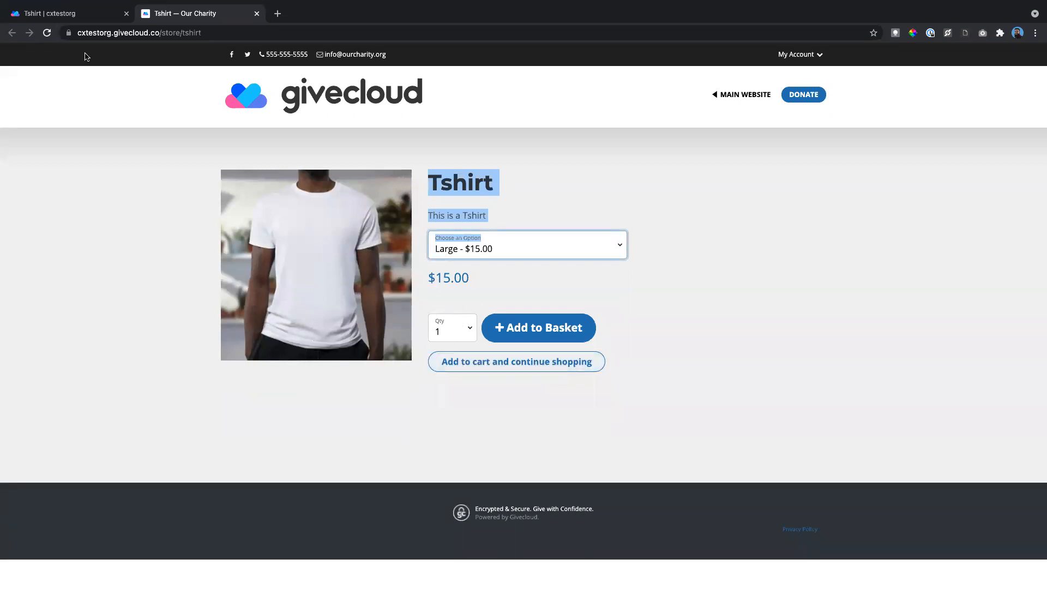
left_click(100, 15)
- Review the New Product flag, Categories field and Page Layout setting, then view the store page
scroll(901, 302, "down", 2)
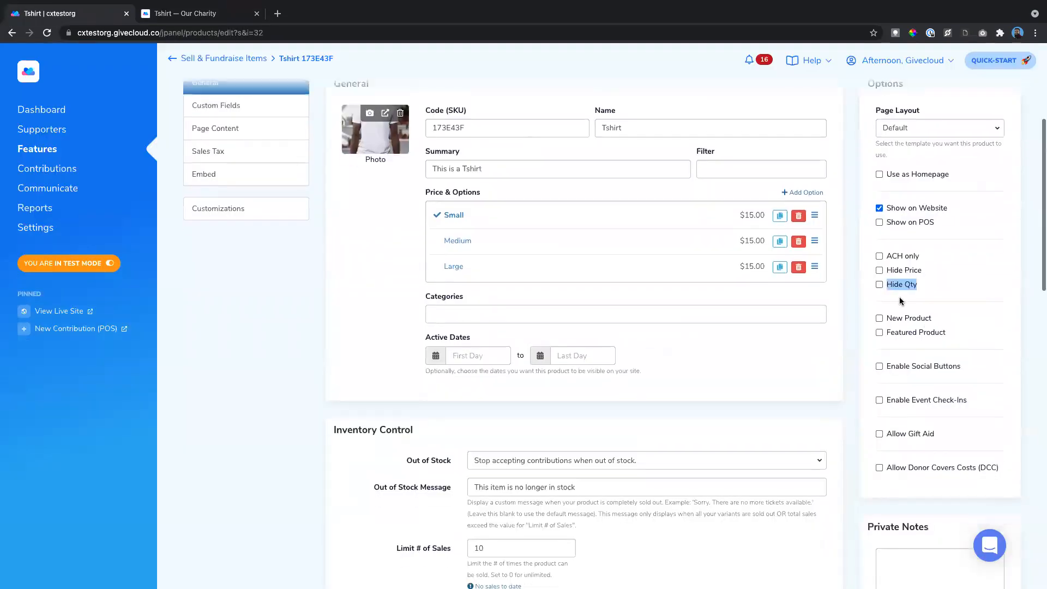
left_click_drag(892, 299, 922, 306)
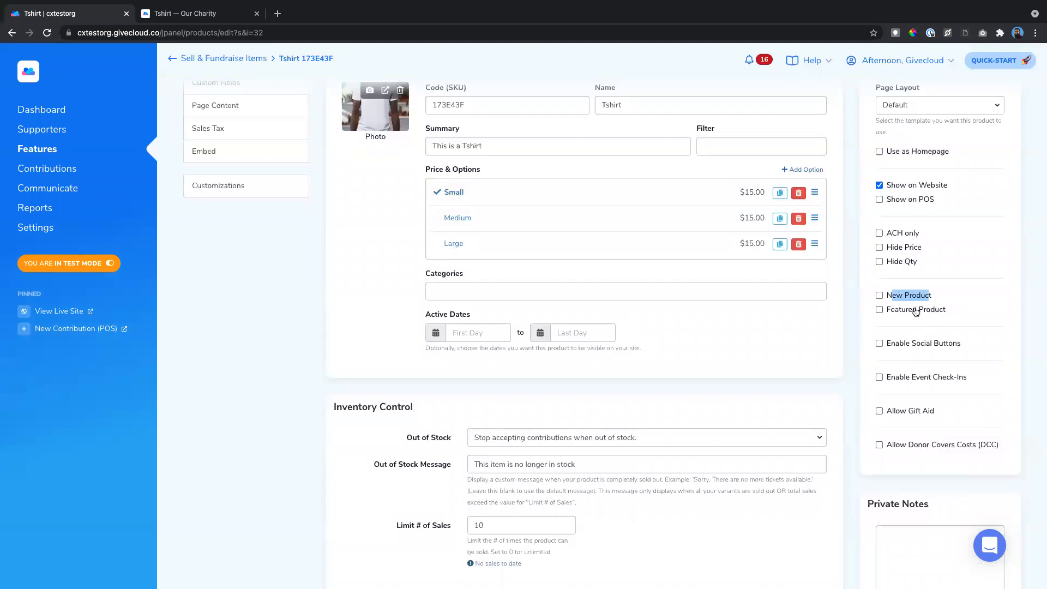
scroll(883, 310, "up", 1)
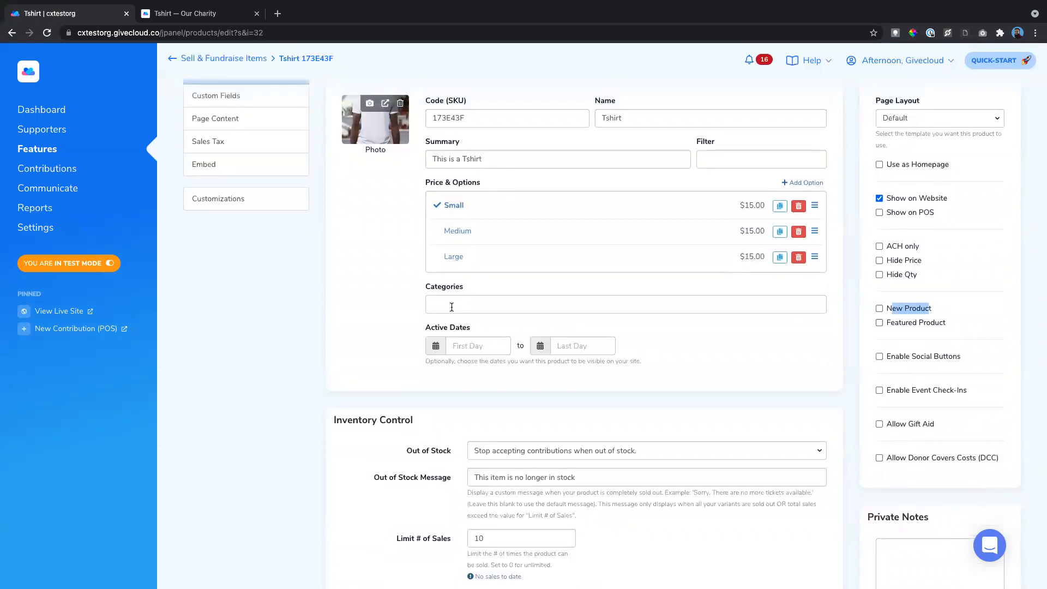
left_click_drag(426, 286, 463, 286)
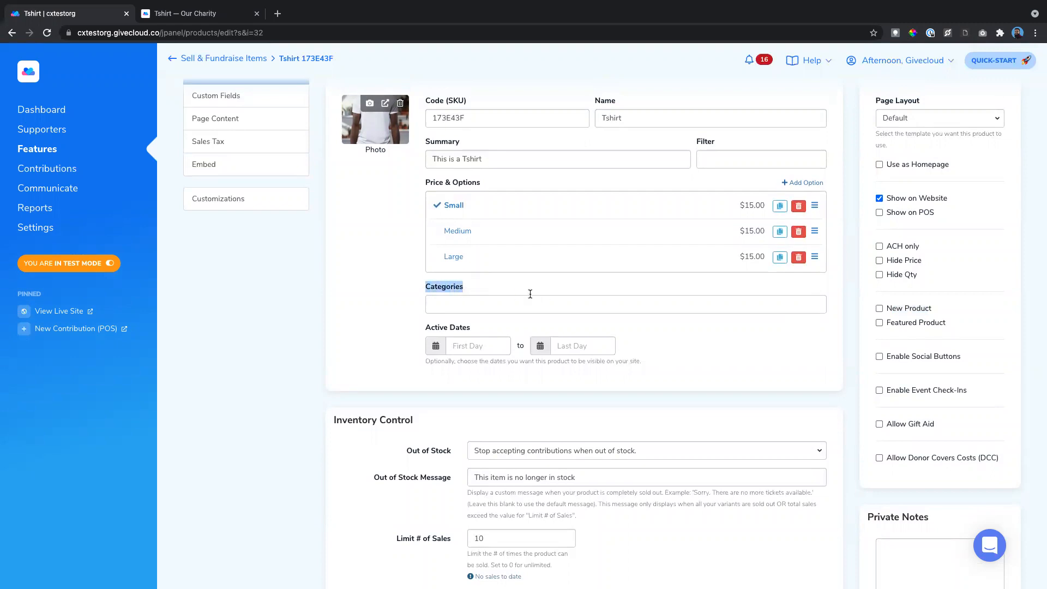
scroll(632, 296, "up", 2)
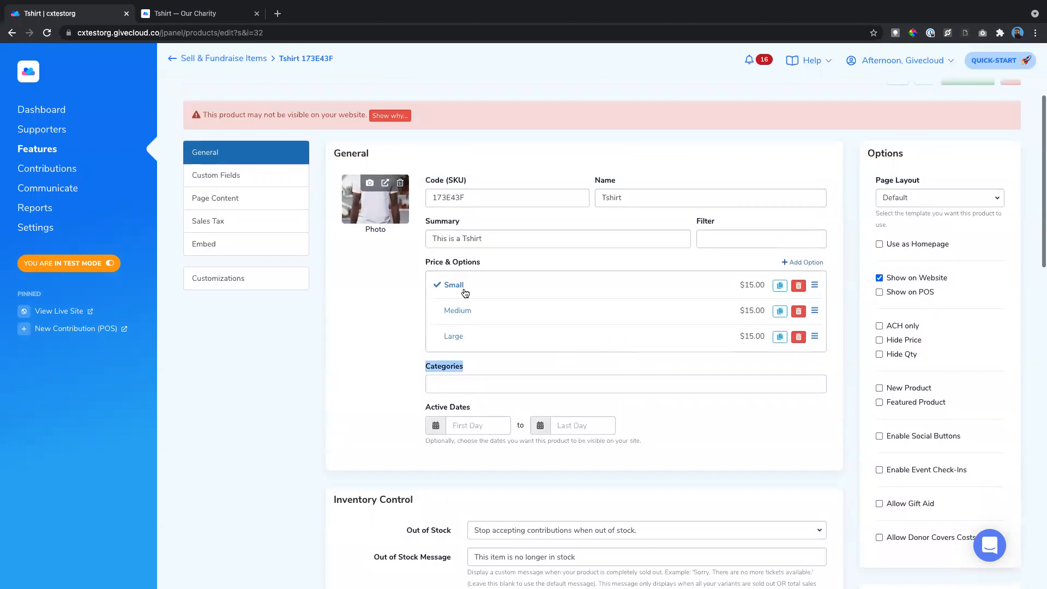
left_click_drag(868, 181, 928, 176)
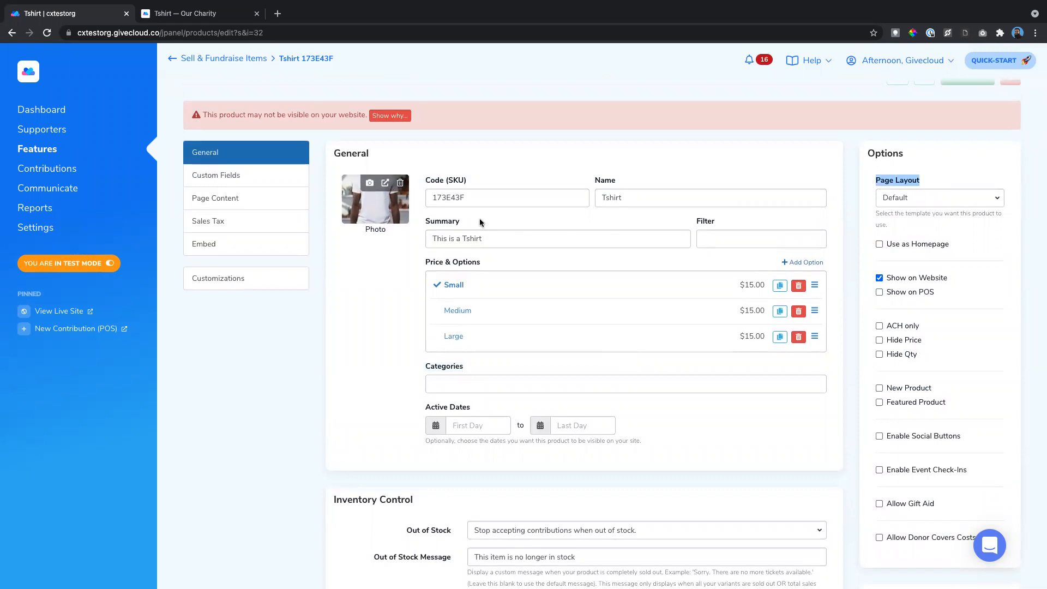
left_click(186, 13)
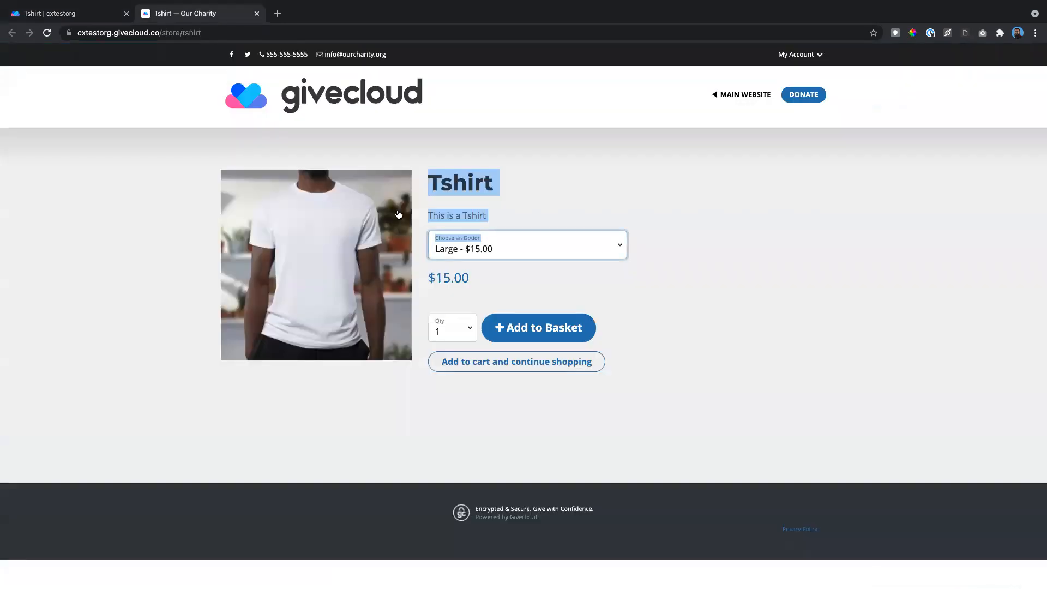
- Change the Tshirt's Page Layout to Product and save
left_click(80, 15)
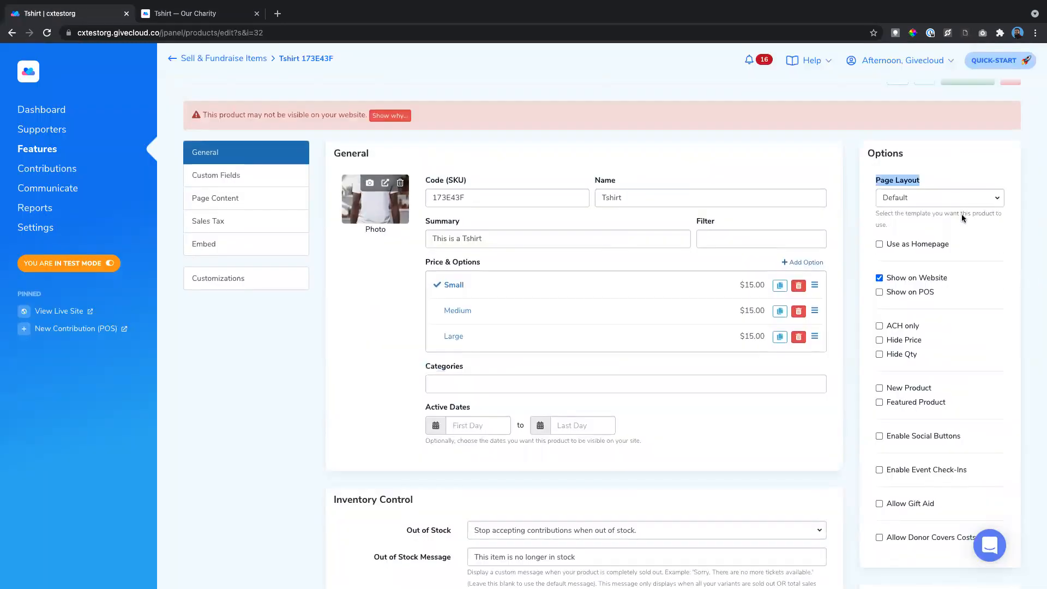
left_click(927, 200)
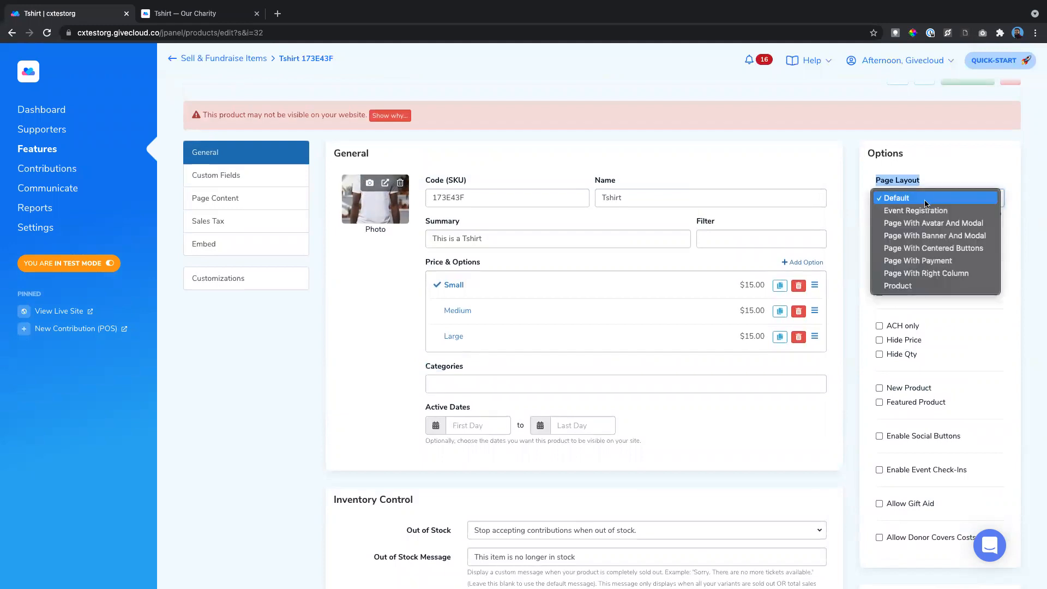
left_click(912, 286)
scroll(922, 176, "up", 1)
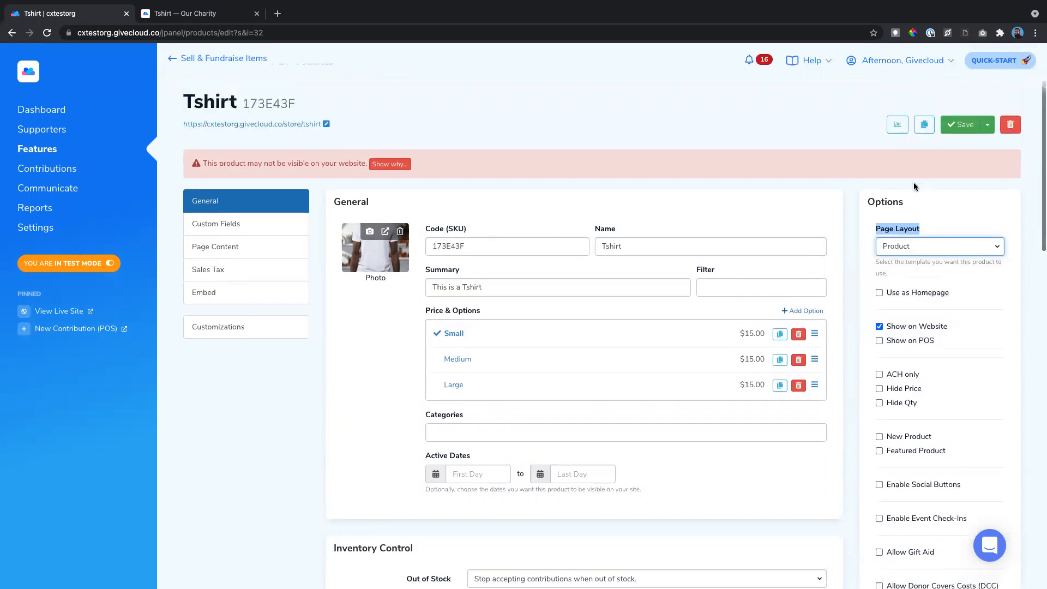
left_click(958, 131)
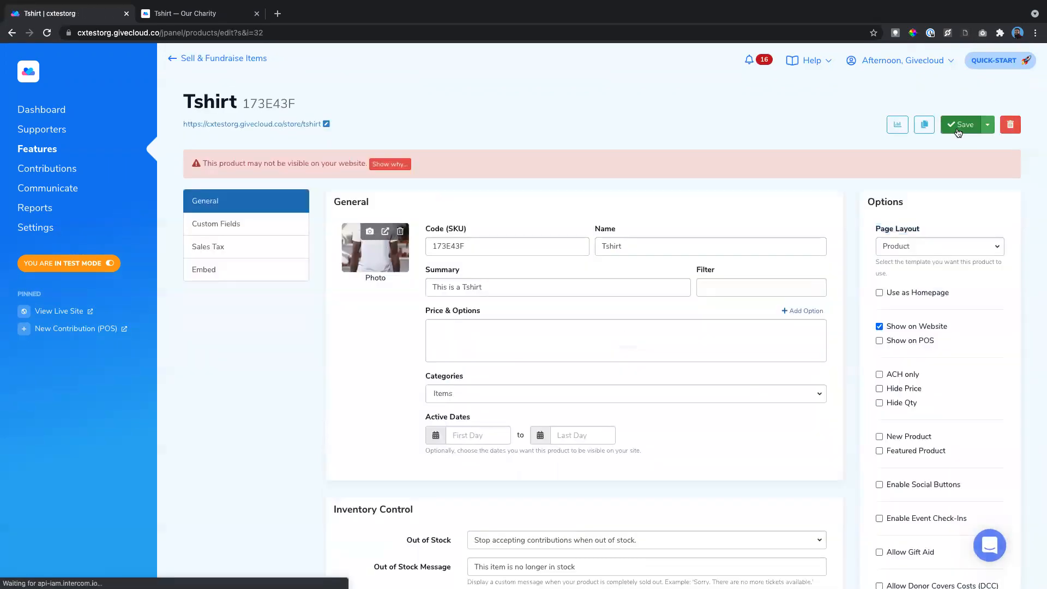
- Reload the store page to see the larger product image, then return to the editor
left_click(198, 14)
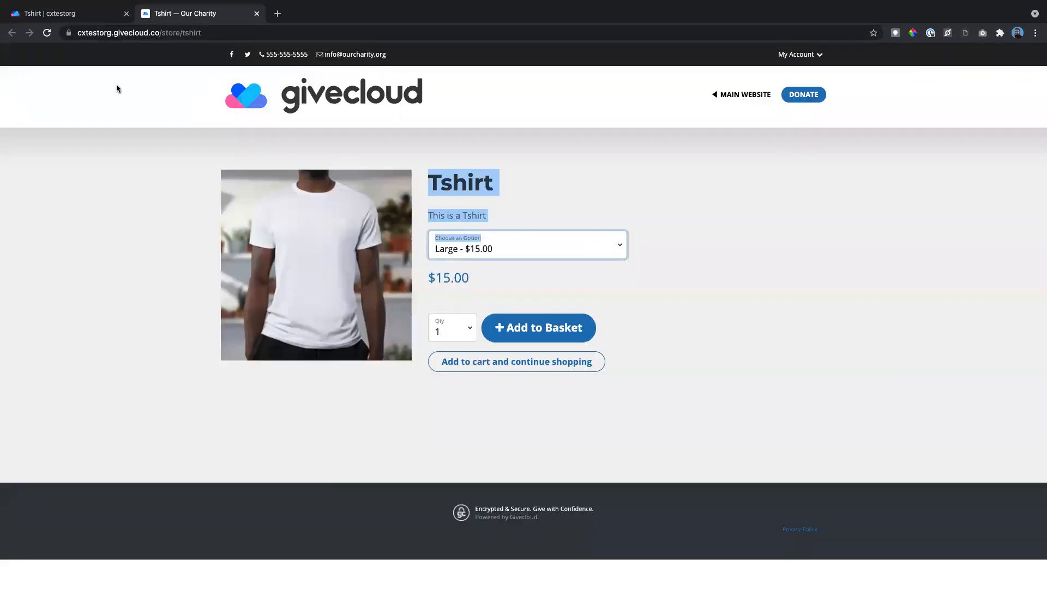
left_click(46, 33)
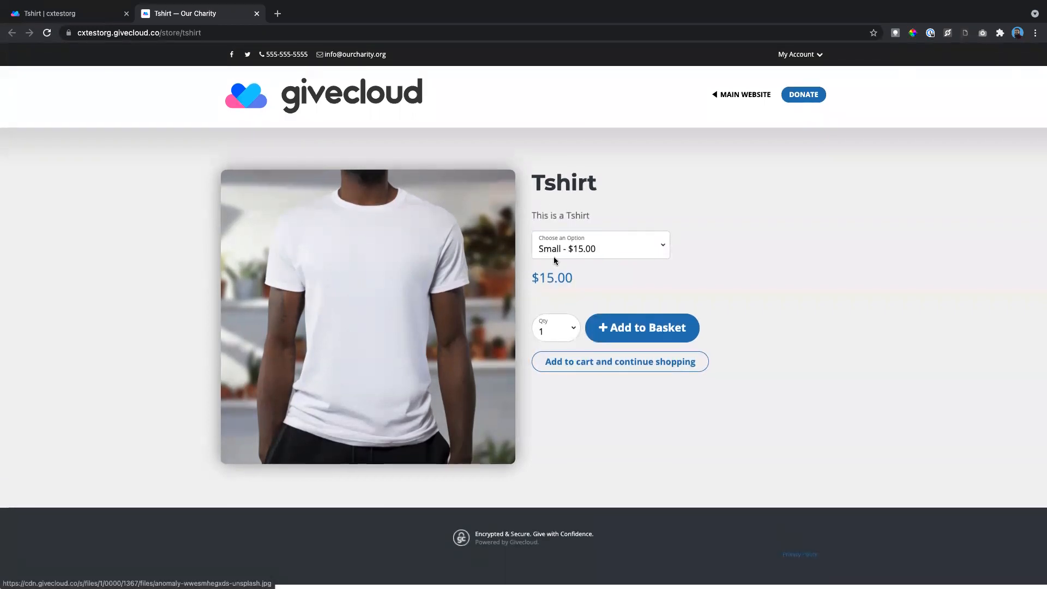
left_click(82, 17)
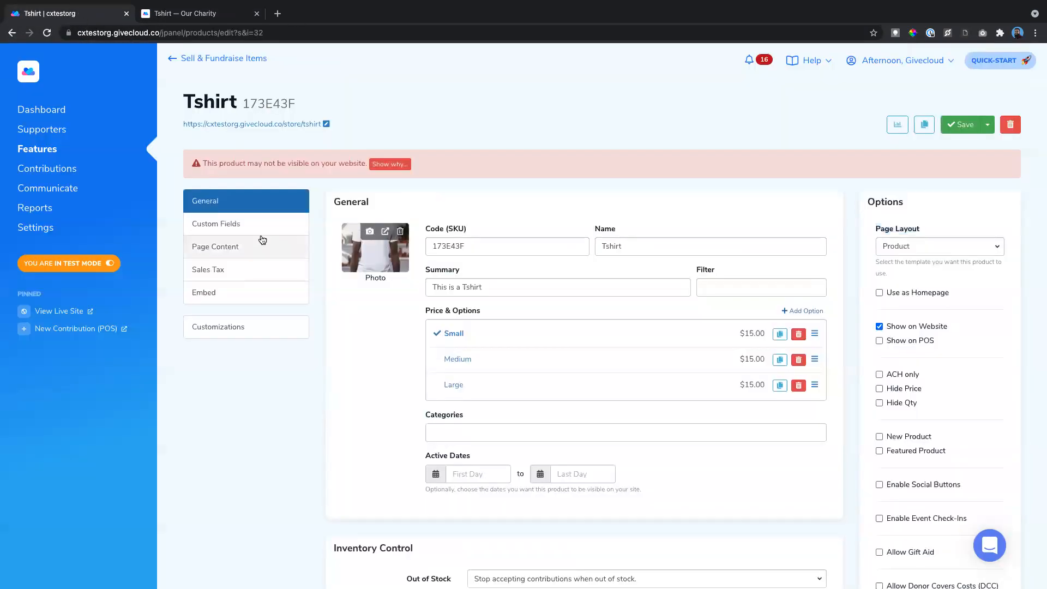
- Enter 'Add a description here' as the Tshirt's page content and save
left_click(233, 248)
left_click(368, 278)
type("Add a desc")
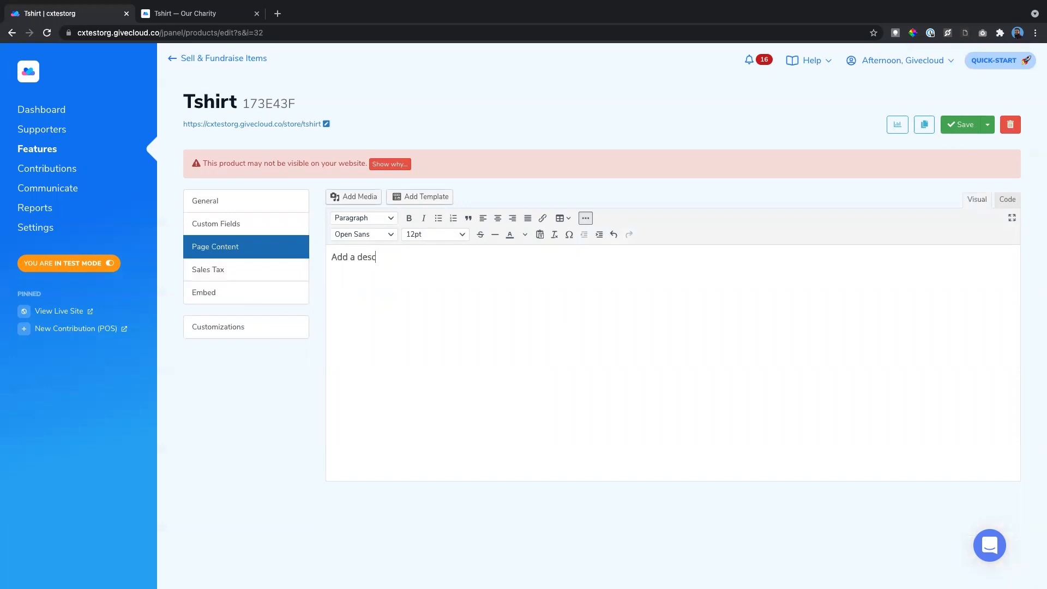
type("ription here")
left_click(957, 127)
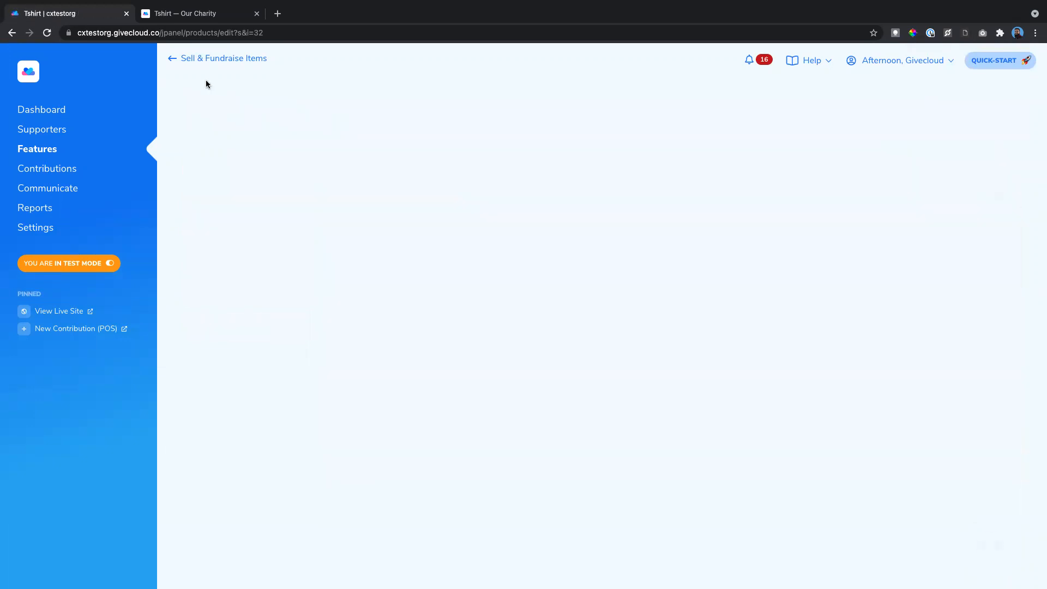
- Reload the store page to confirm the description under the summary, then return to the editor
left_click(212, 16)
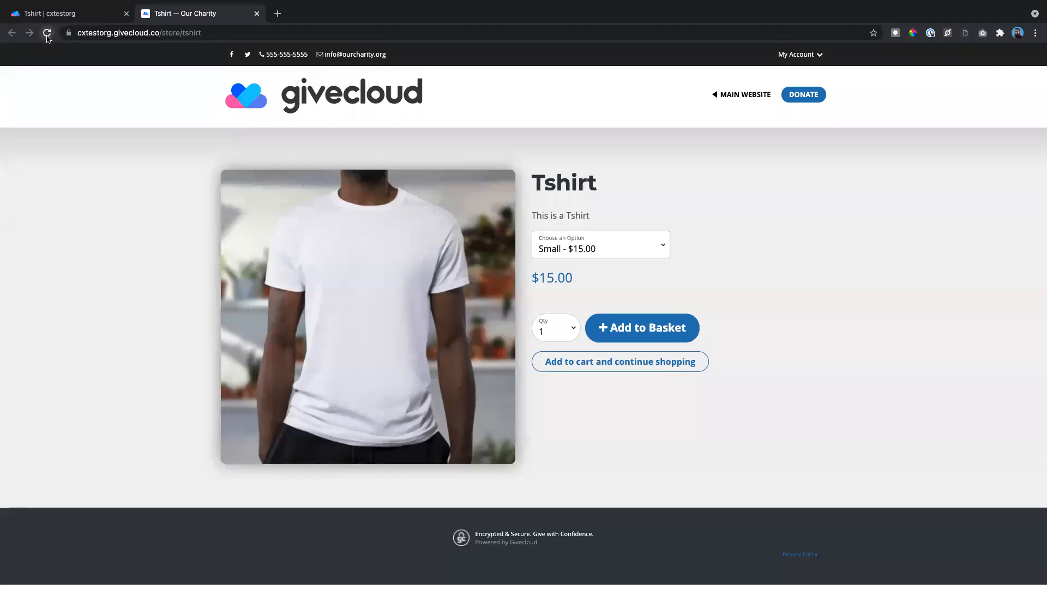
left_click(47, 32)
left_click_drag(532, 246, 613, 251)
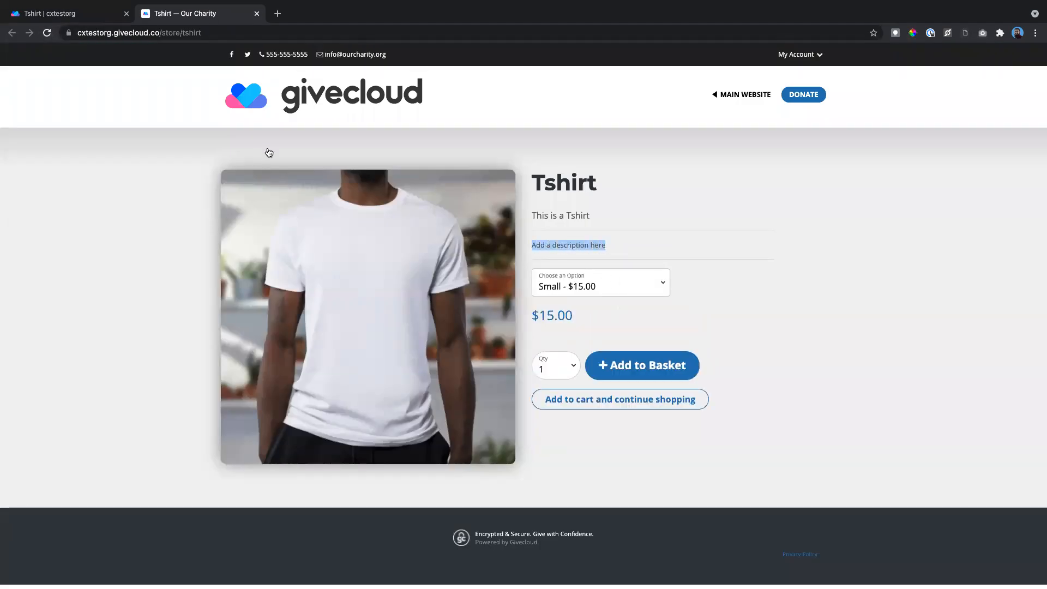
left_click(72, 14)
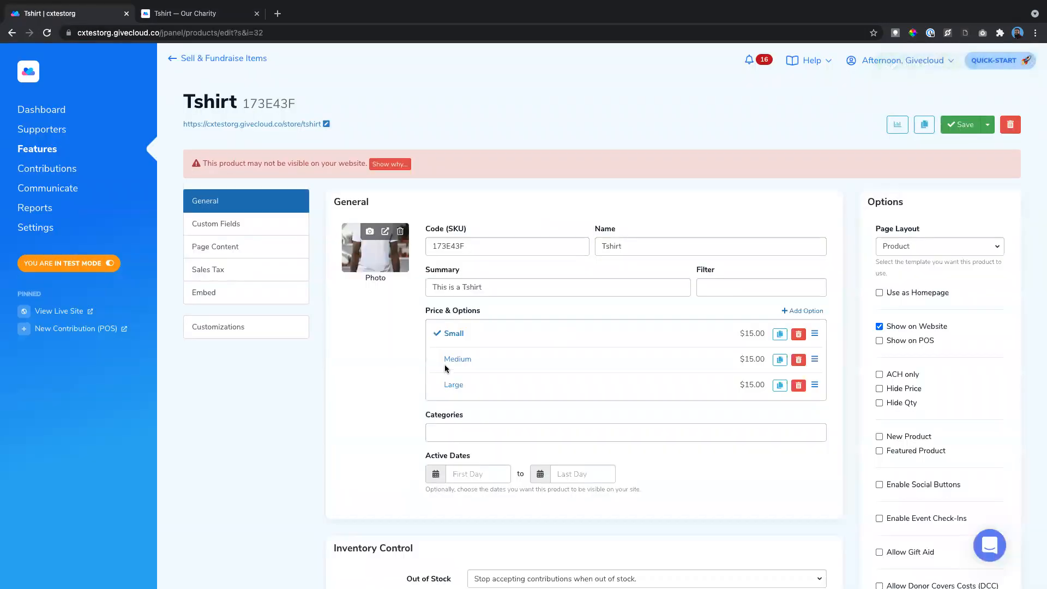
scroll(445, 368, "down", 1)
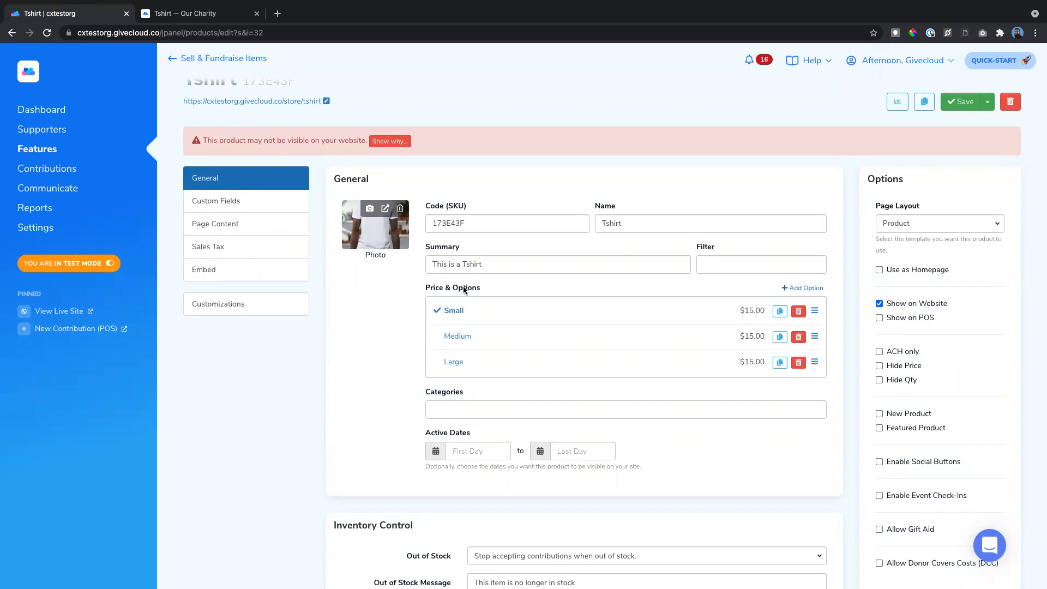
scroll(414, 303, "down", 1)
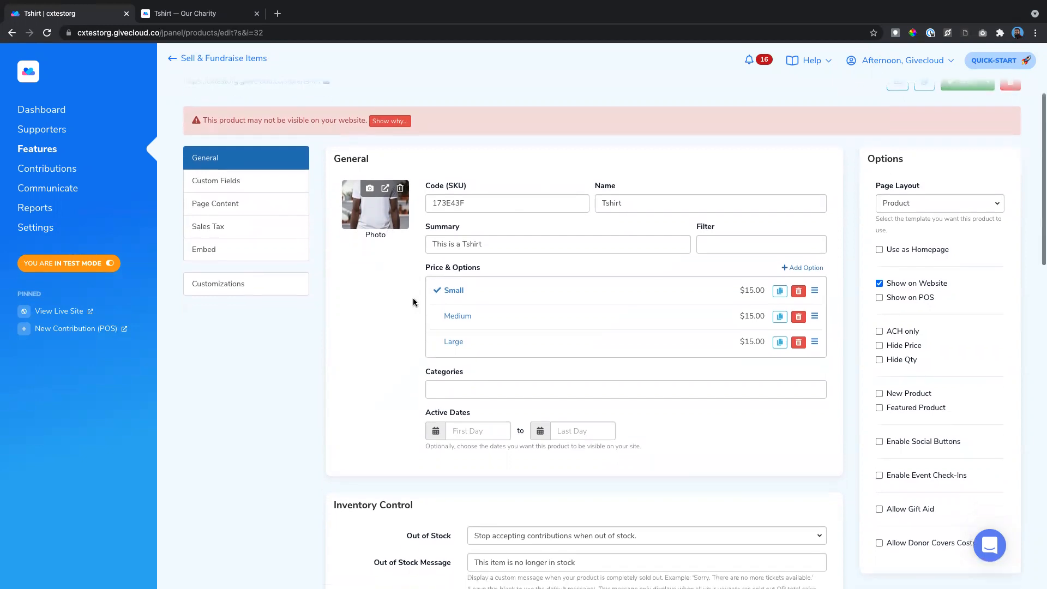
left_click(455, 290)
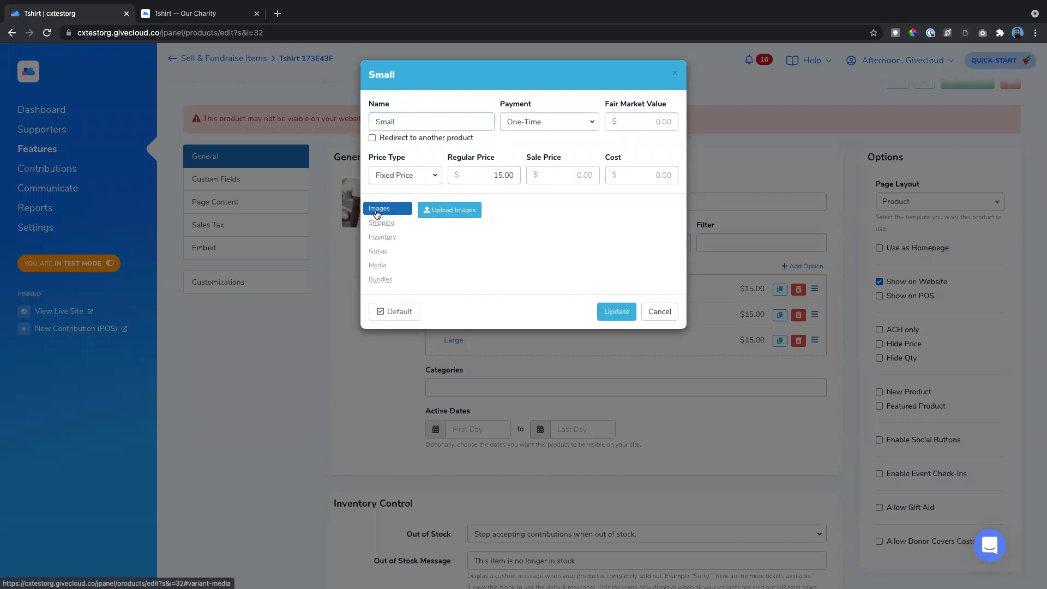
left_click(458, 217)
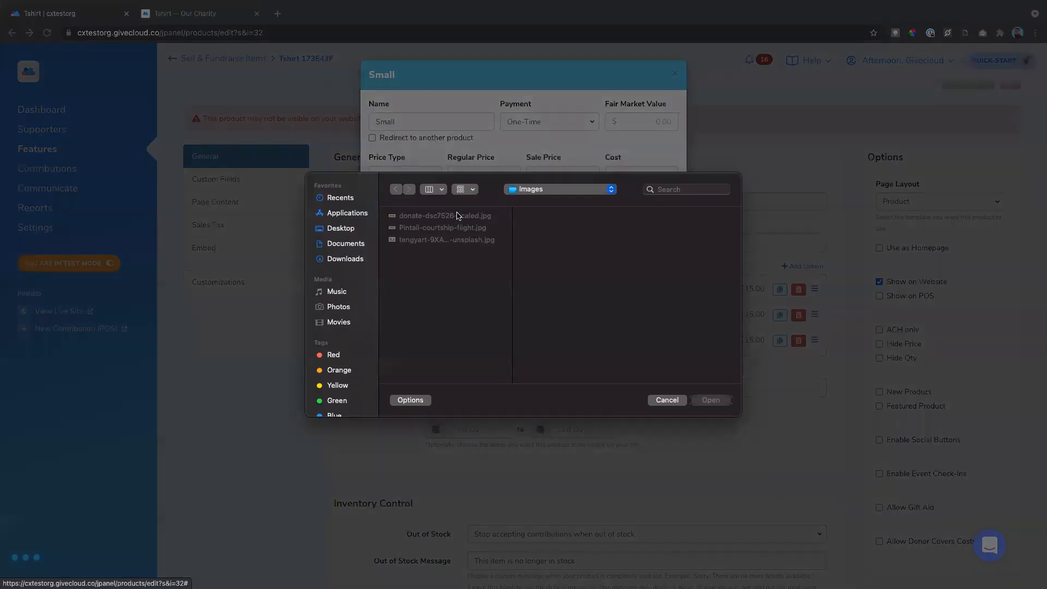
left_click(667, 400)
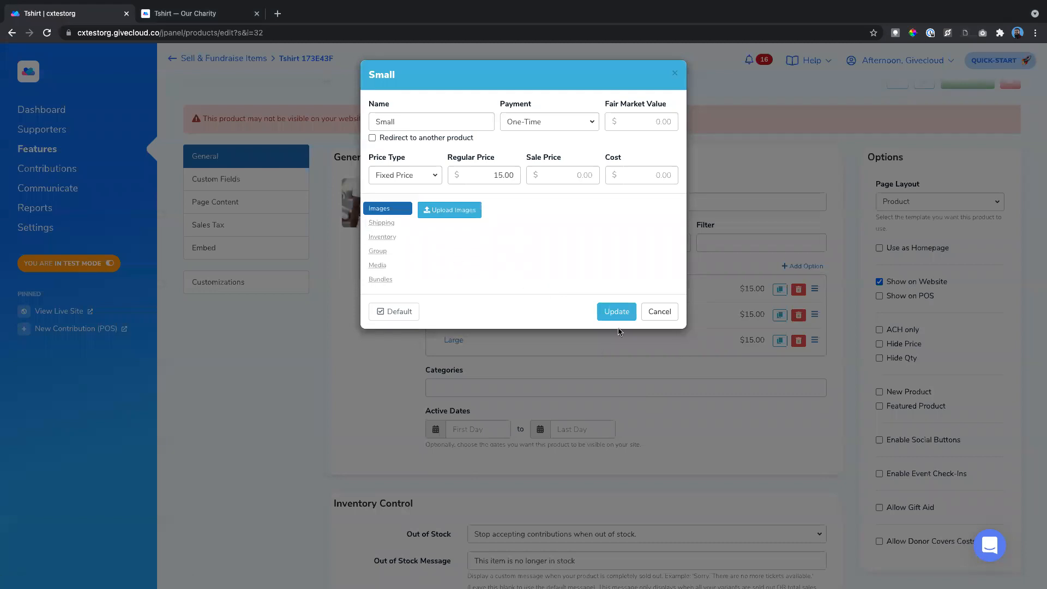
left_click(659, 311)
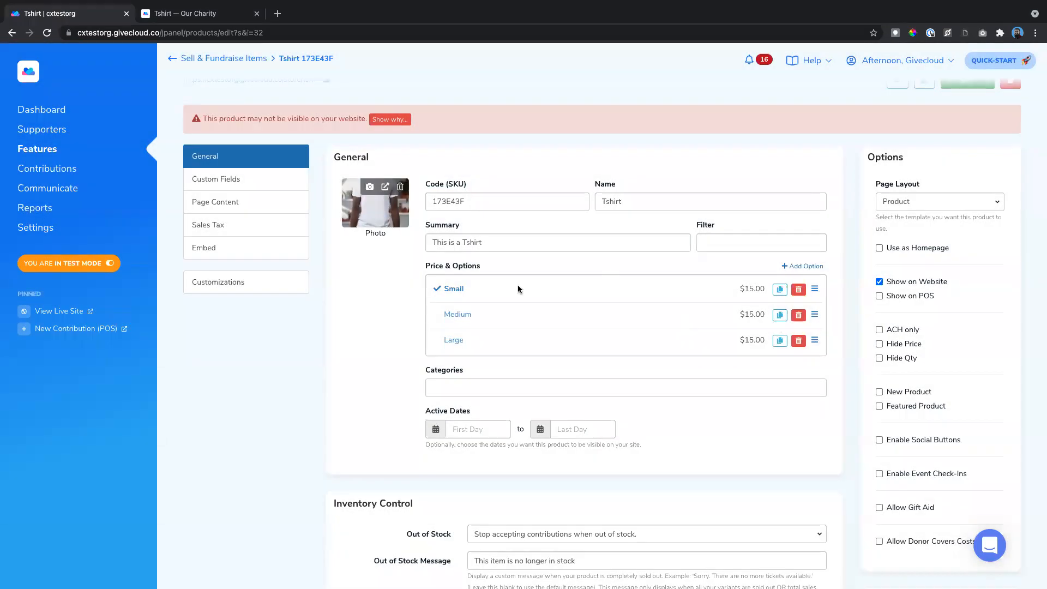
scroll(518, 289, "down", 3)
scroll(717, 264, "up", 4)
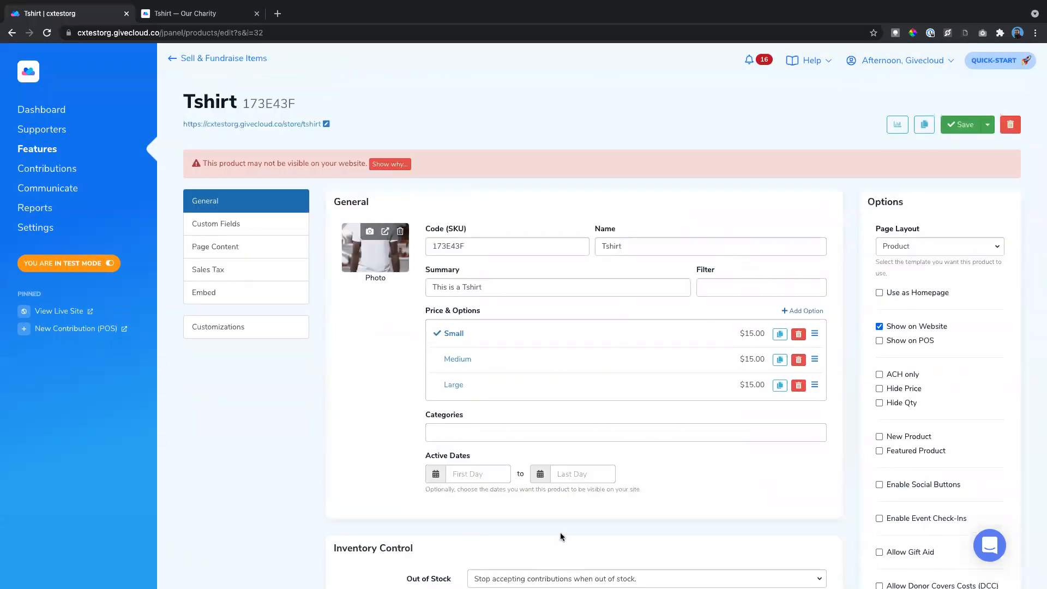